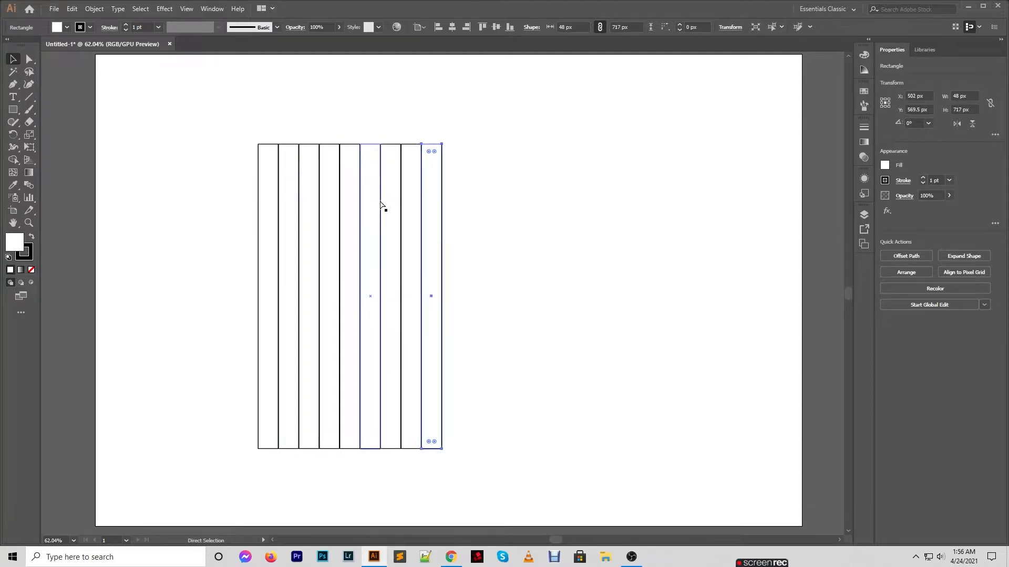
# - Draw a 717 px square over the stripes from their upper-left corner and remove the fill from all shapes
pyautogui.click(386, 104)
pyautogui.click(13, 109)
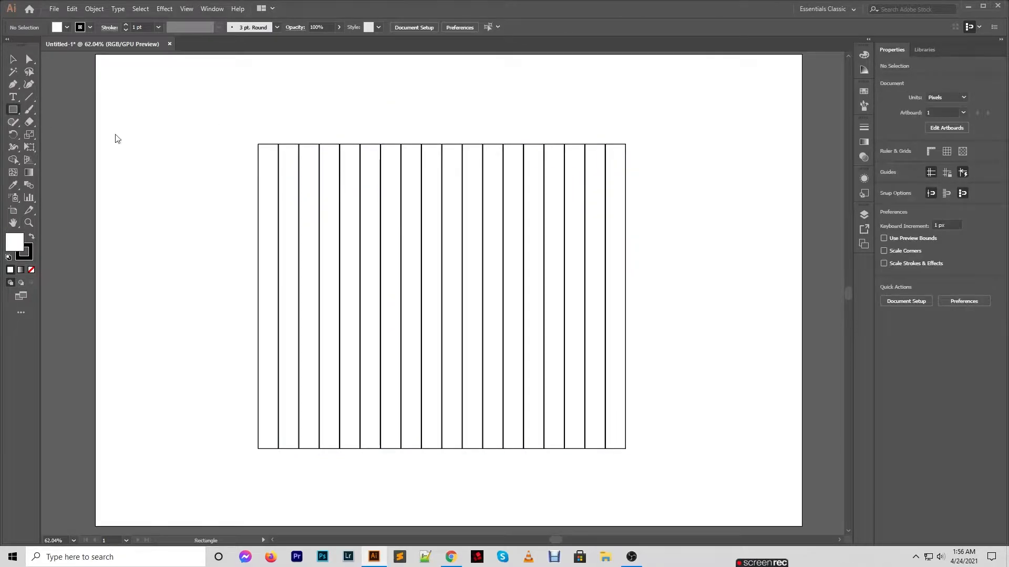
pyautogui.moveTo(258, 144); pyautogui.dragTo(521, 448)
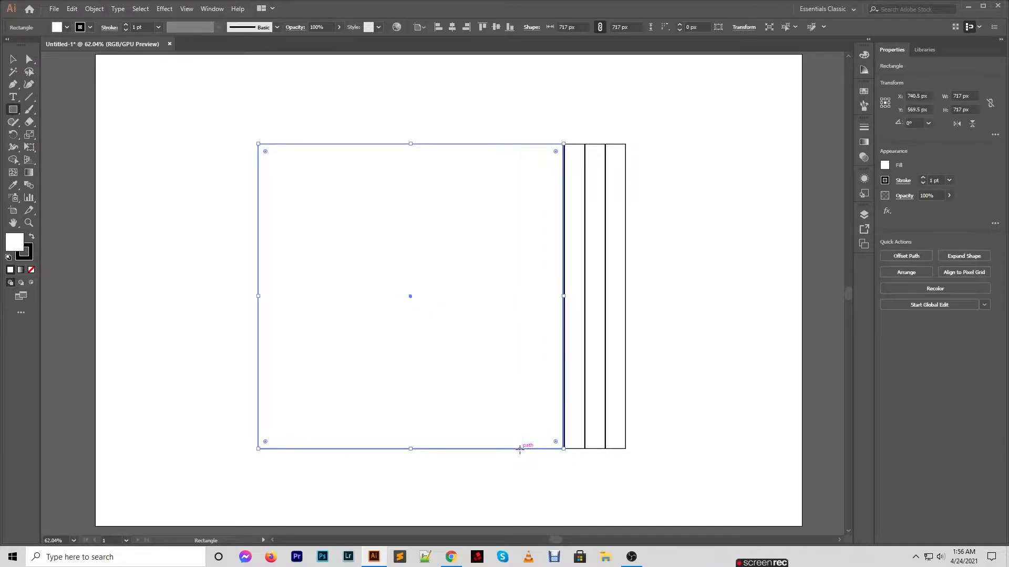
pyautogui.hotkey('ctrl', 'a')
pyautogui.click(31, 270)
pyautogui.click(172, 67)
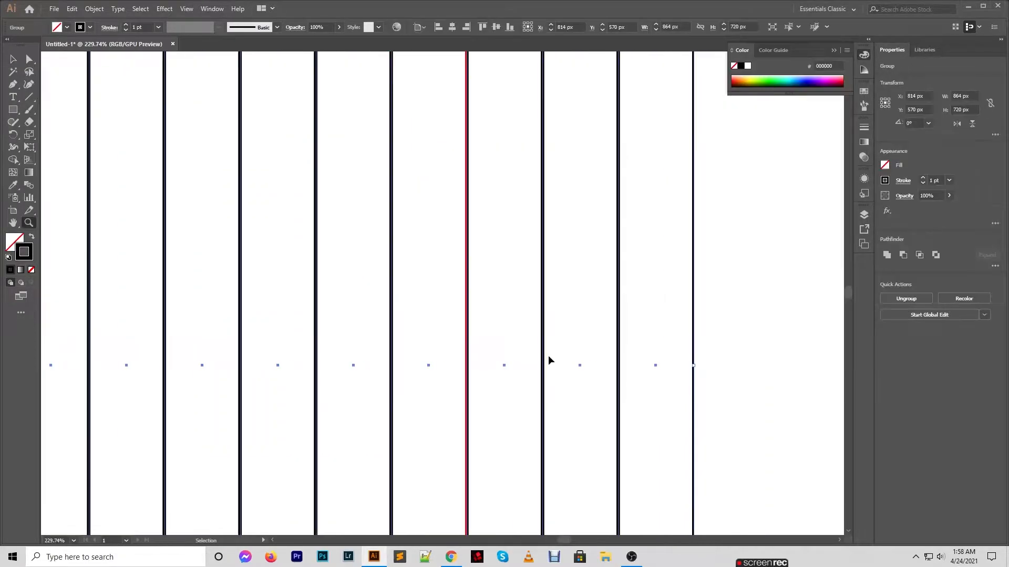
# - Narrow the stripe group slightly from its right edge so its lines meet the red square's right edge
pyautogui.hscroll(2, 547, 355)
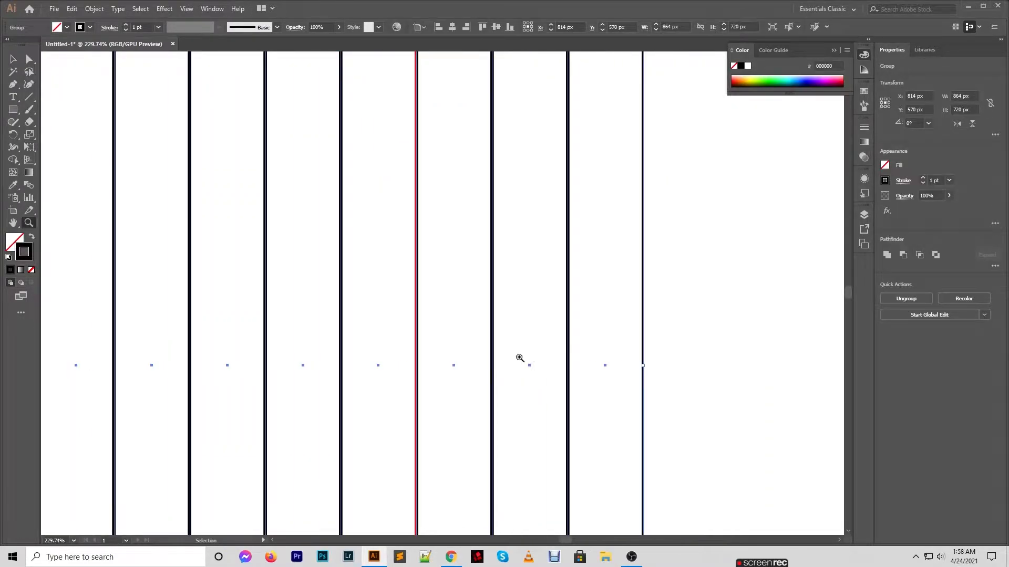
pyautogui.click(13, 59)
pyautogui.moveTo(644, 365); pyautogui.dragTo(644, 364)
pyautogui.click(644, 364)
pyautogui.press('z')
pyautogui.moveTo(460, 359); pyautogui.dragTo(327, 349)
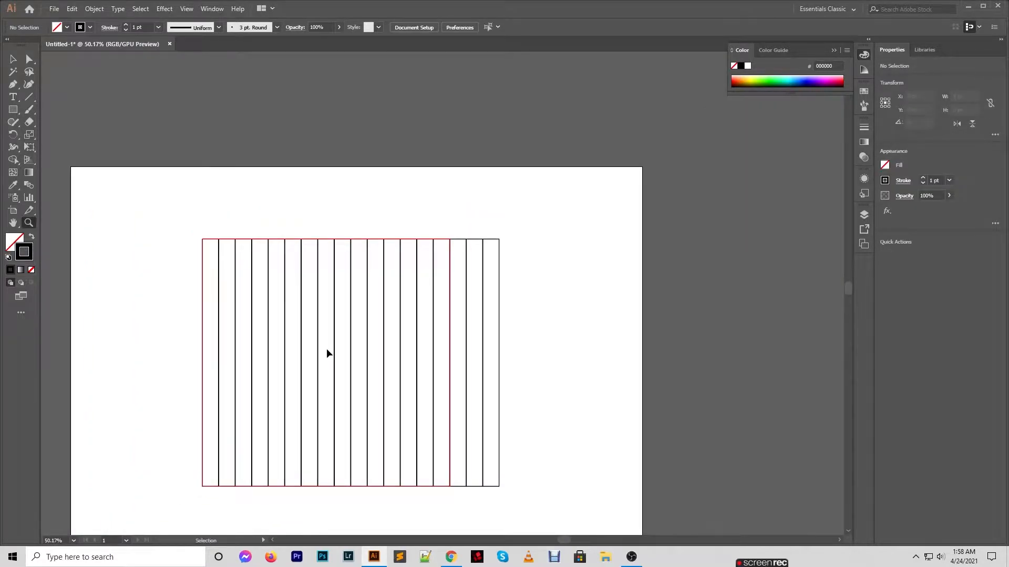
# - Remove the stripes extending beyond the red square with Shape Builder, leaving a 720 px square of stripes
pyautogui.hotkey('ctrl', 'a')
pyautogui.hotkey('shift', 'm')
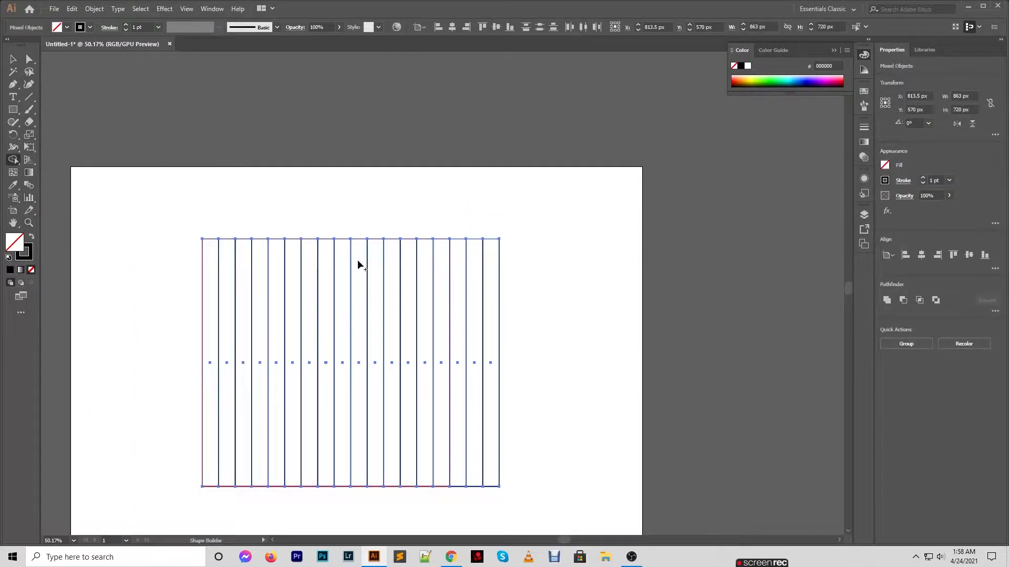
pyautogui.moveTo(551, 338); pyautogui.dragTo(464, 346)
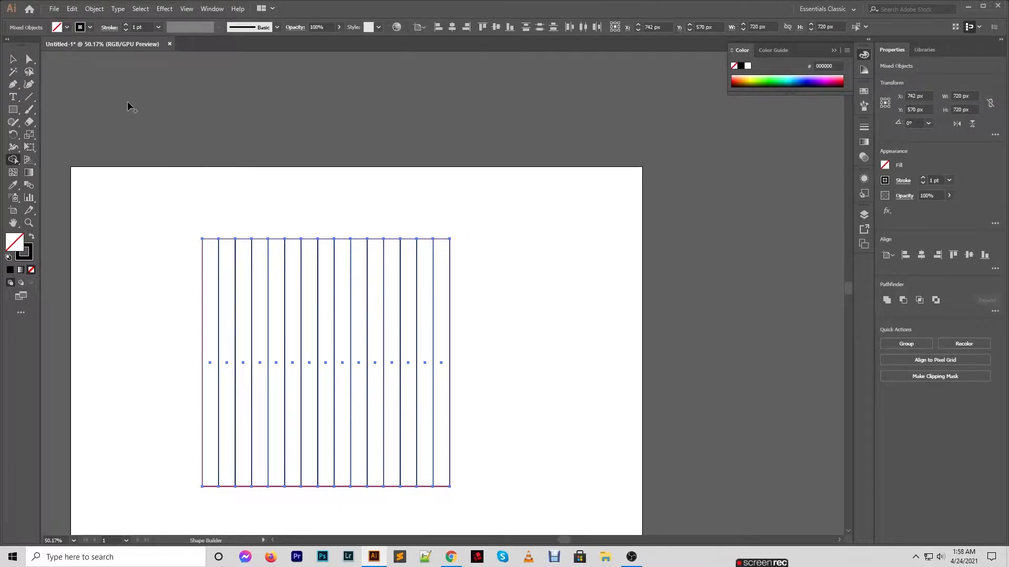
pyautogui.click(15, 61)
pyautogui.click(280, 225)
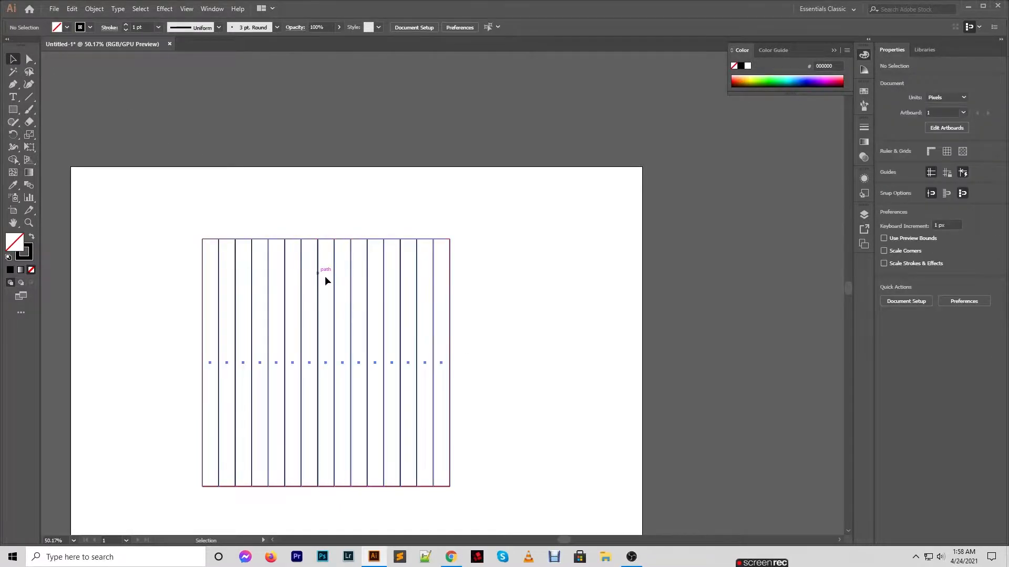
# - Move the stripe group aside to the right and delete the red guide square
pyautogui.moveTo(317, 272); pyautogui.dragTo(490, 303)
pyautogui.click(370, 241)
pyautogui.moveTo(360, 237); pyautogui.dragTo(223, 225)
pyautogui.moveTo(482, 217); pyautogui.dragTo(520, 281)
pyautogui.click(341, 228)
pyautogui.moveTo(279, 221); pyautogui.dragTo(295, 246)
pyautogui.press('Delete')
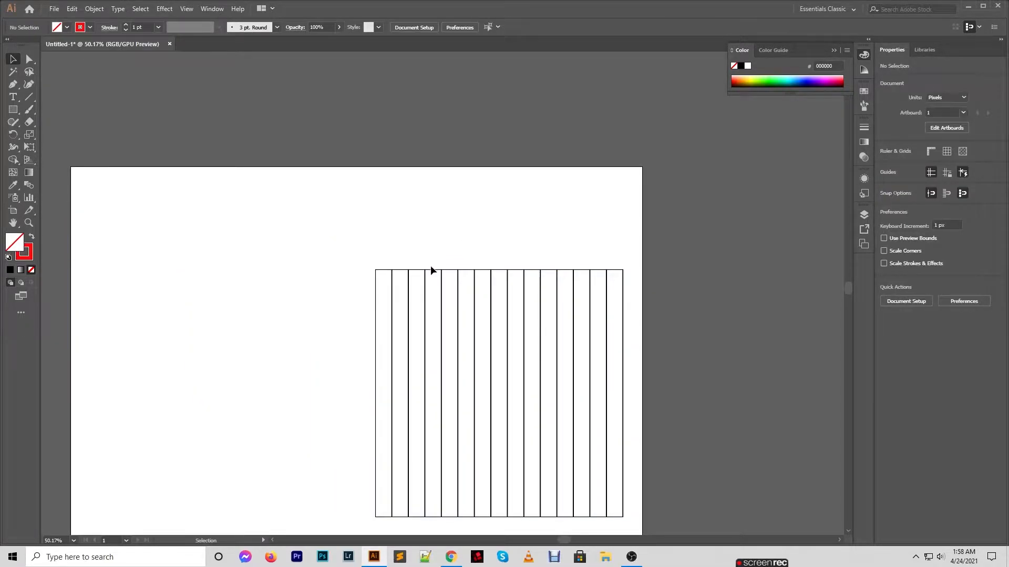
# - Move the stripe group back toward the artboard's centre, to X 741 px and Y 555 px
pyautogui.moveTo(433, 268); pyautogui.dragTo(259, 233)
pyautogui.hscroll(7, 314, 246)
pyautogui.hscroll(-13, 314, 246)
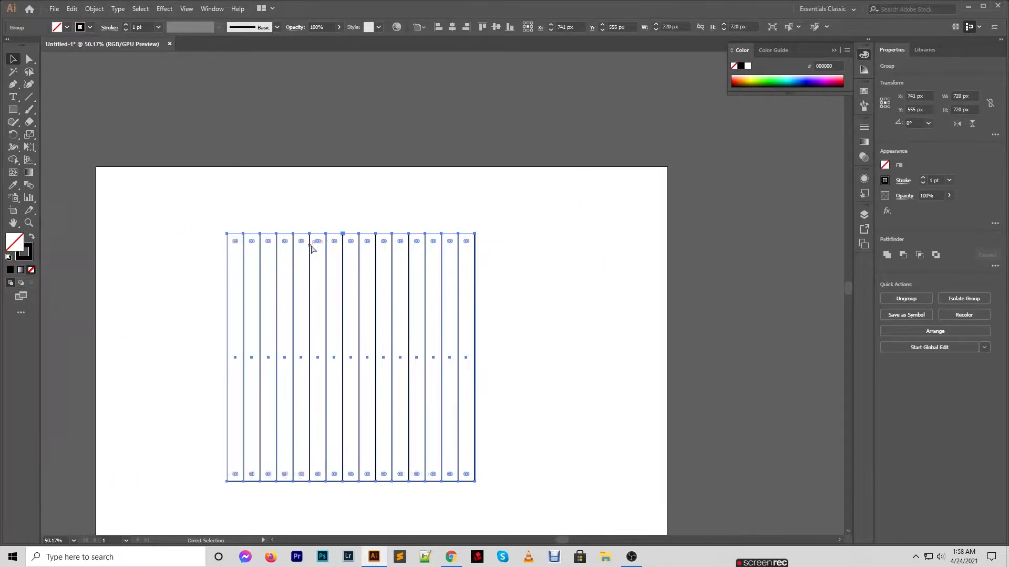
pyautogui.scroll(-3, 315, 250)
pyautogui.moveTo(399, 167); pyautogui.dragTo(397, 168)
pyautogui.click(455, 128)
# - Move the vertical stripes to X 1497 px and place a copy rotated 90° on their left
pyautogui.moveTo(475, 267); pyautogui.dragTo(736, 265)
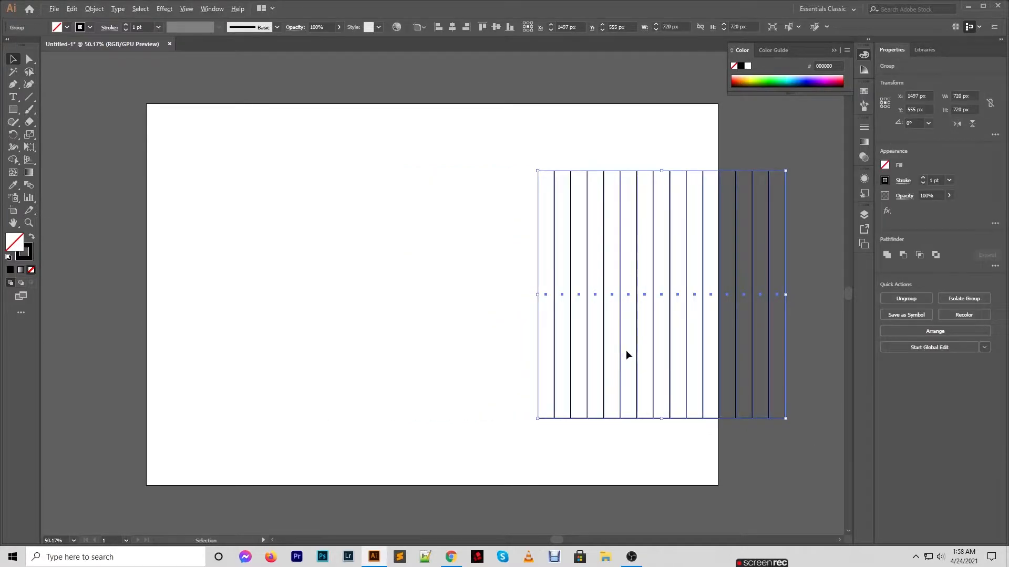
pyautogui.moveTo(623, 353); pyautogui.dragTo(389, 352)
pyautogui.moveTo(484, 419); pyautogui.dragTo(460, 167)
pyautogui.click(484, 161)
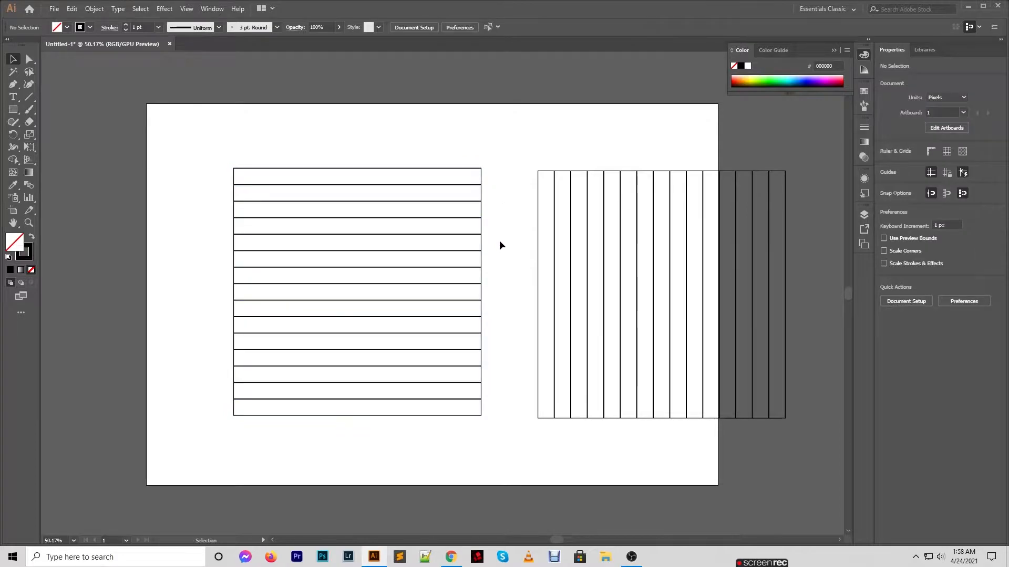
# - Copy the horizontal stripes to the artboard's left side and rotate the copy to a 45° diagonal
pyautogui.moveTo(483, 255); pyautogui.dragTo(344, 270)
pyautogui.moveTo(329, 468); pyautogui.dragTo(261, 466)
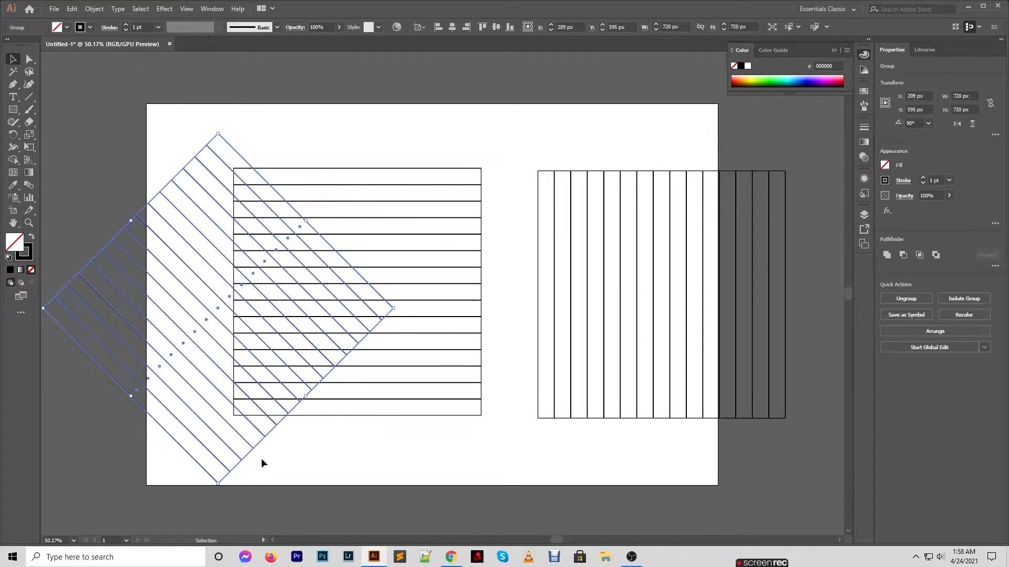
# - Add a reflected copy of the diagonal stripes over the original to form a diagonal grid
pyautogui.rightClick(269, 430)
pyautogui.moveTo(315, 365)
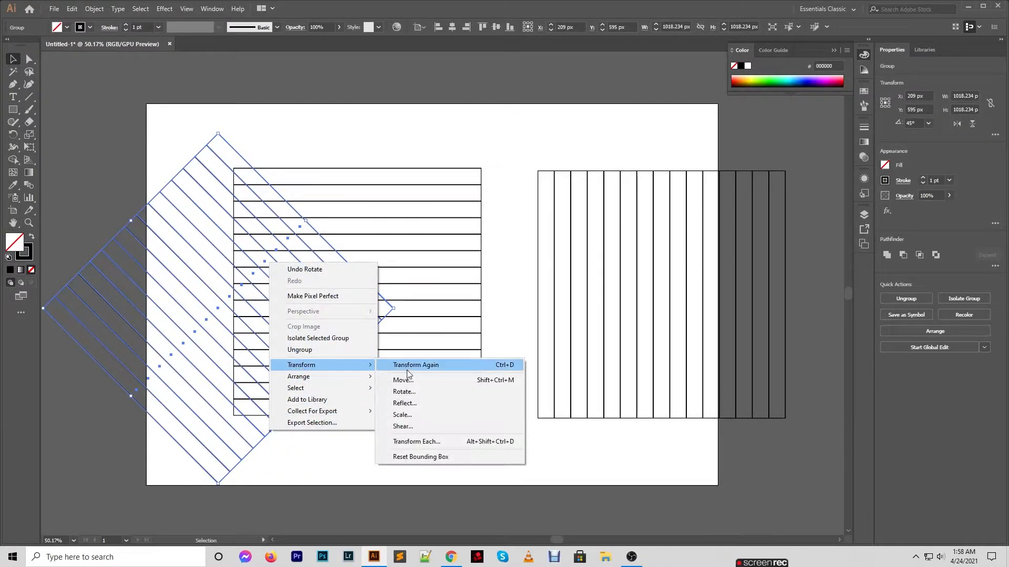
pyautogui.click(413, 409)
pyautogui.click(451, 344)
# - Align all four stripe groups on their horizontal and vertical centres to form a star-shaped grid
pyautogui.moveTo(266, 131); pyautogui.dragTo(580, 379)
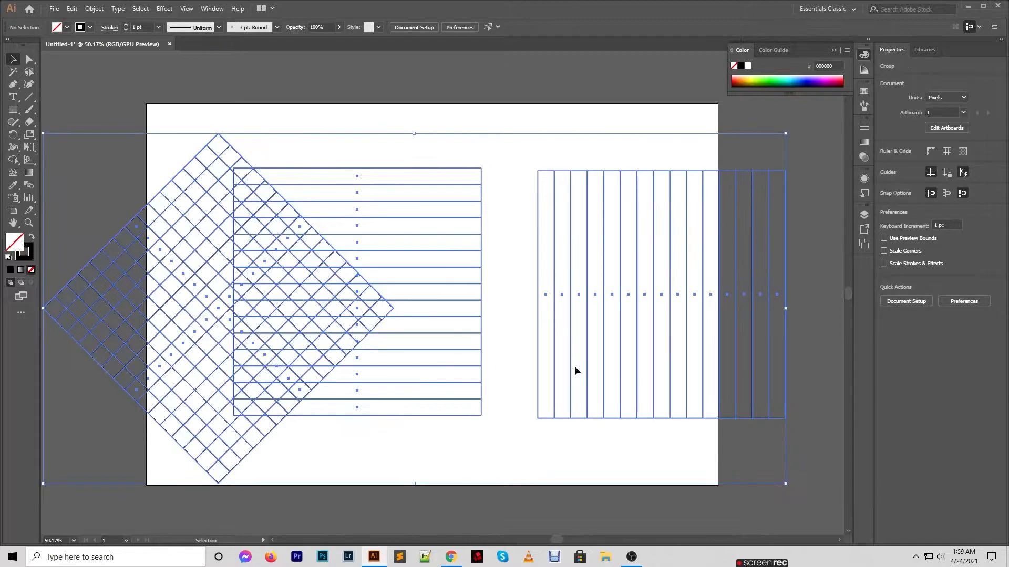
pyautogui.click(452, 28)
pyautogui.click(493, 27)
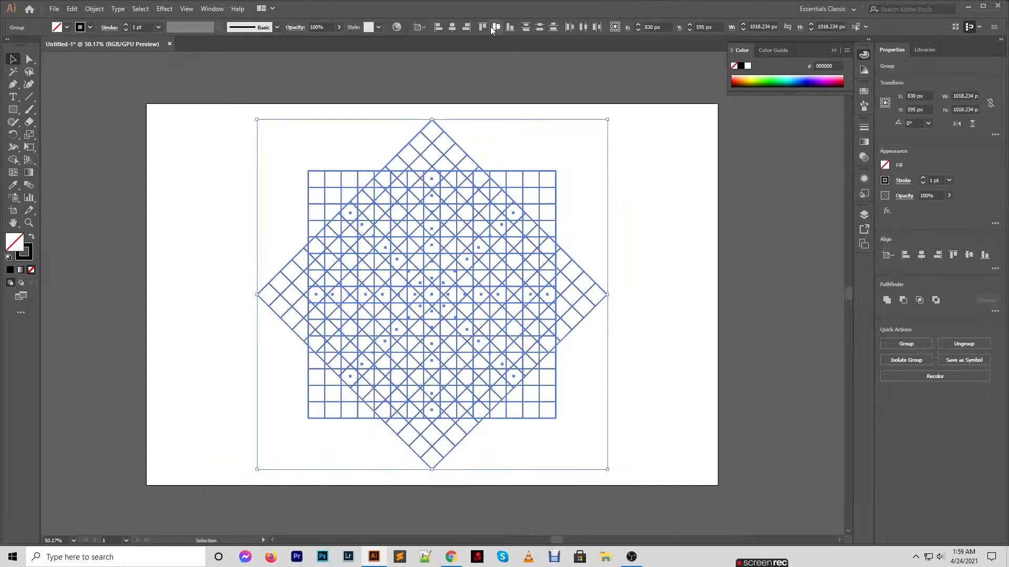
pyautogui.click(656, 212)
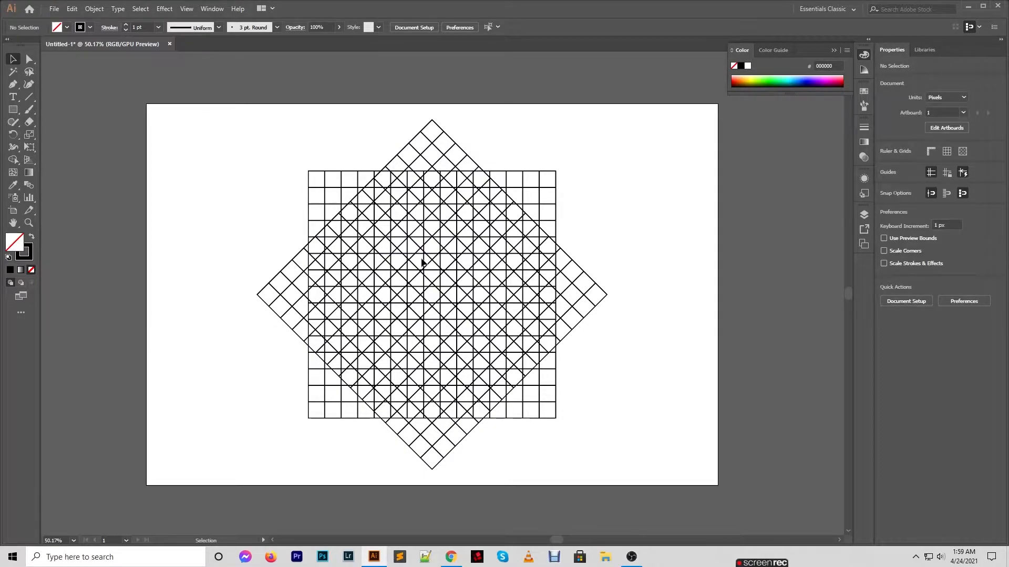
# - Select the whole grid and merge a row of cells above its centre into a horizontal trapezoid bar with Shape Builder
pyautogui.press('z')
pyautogui.click(19, 60)
pyautogui.moveTo(259, 125); pyautogui.dragTo(617, 433)
pyautogui.moveTo(608, 295); pyautogui.dragTo(512, 295)
pyautogui.click(603, 258)
pyautogui.press('z')
pyautogui.moveTo(432, 294); pyautogui.dragTo(304, 287)
pyautogui.hotkey('ctrl', 'z')
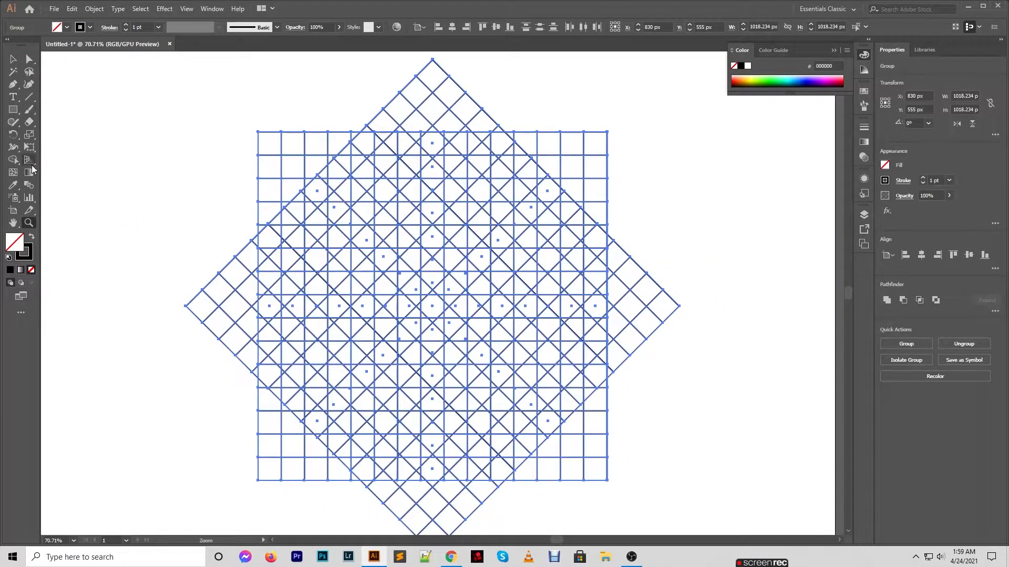
pyautogui.click(16, 164)
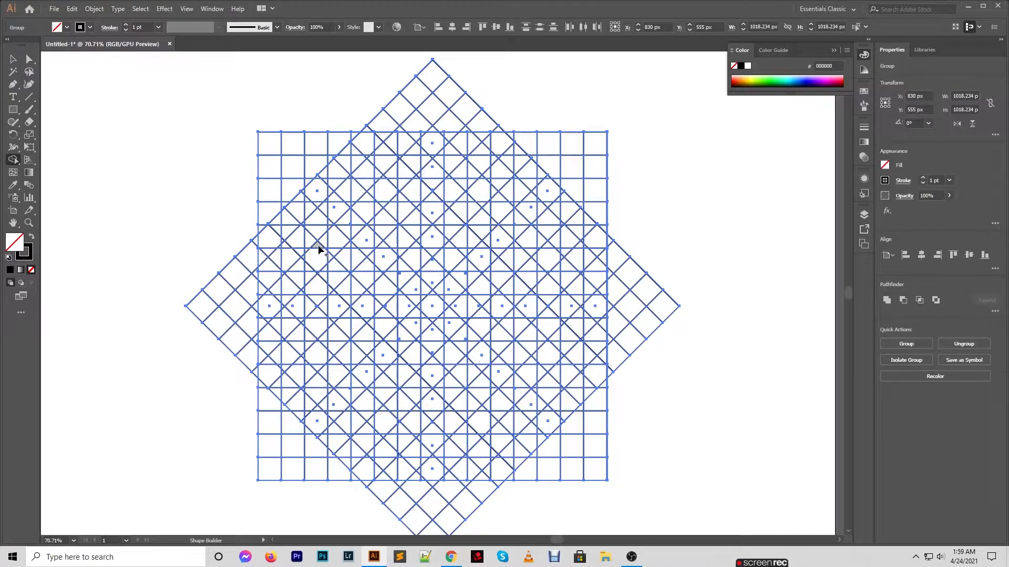
pyautogui.moveTo(326, 247); pyautogui.dragTo(522, 242)
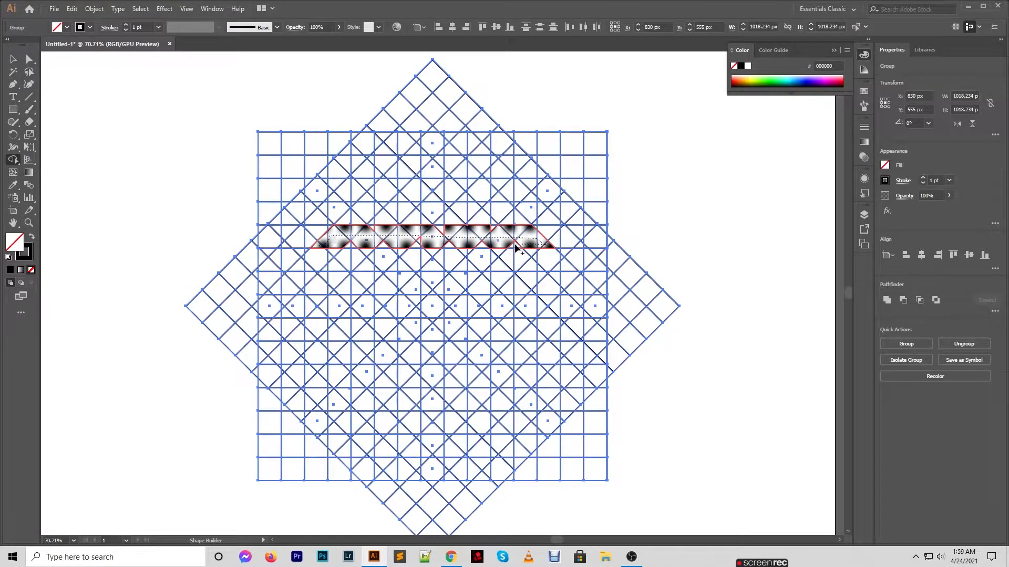
pyautogui.moveTo(500, 235); pyautogui.dragTo(499, 235)
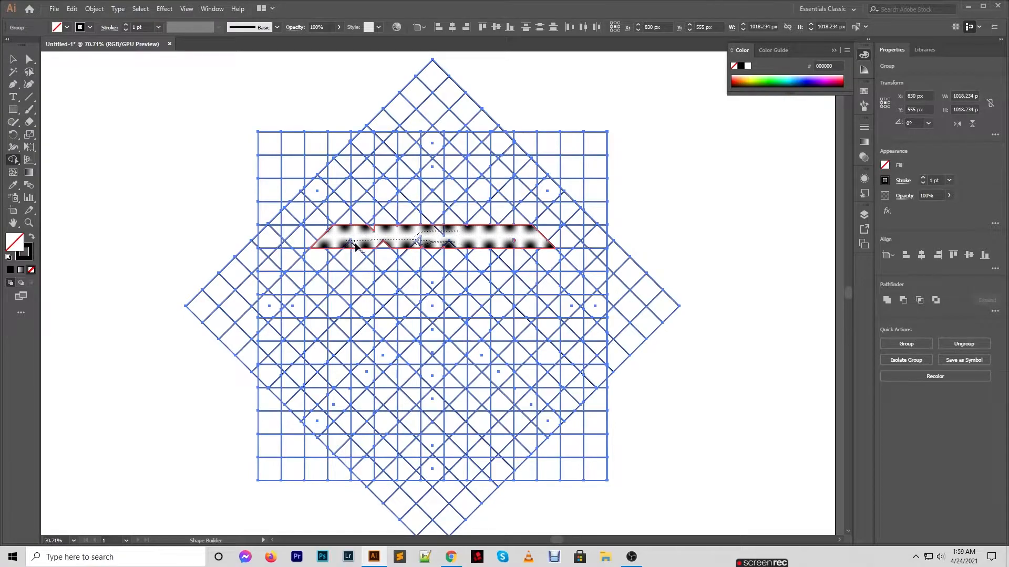
pyautogui.click(453, 245)
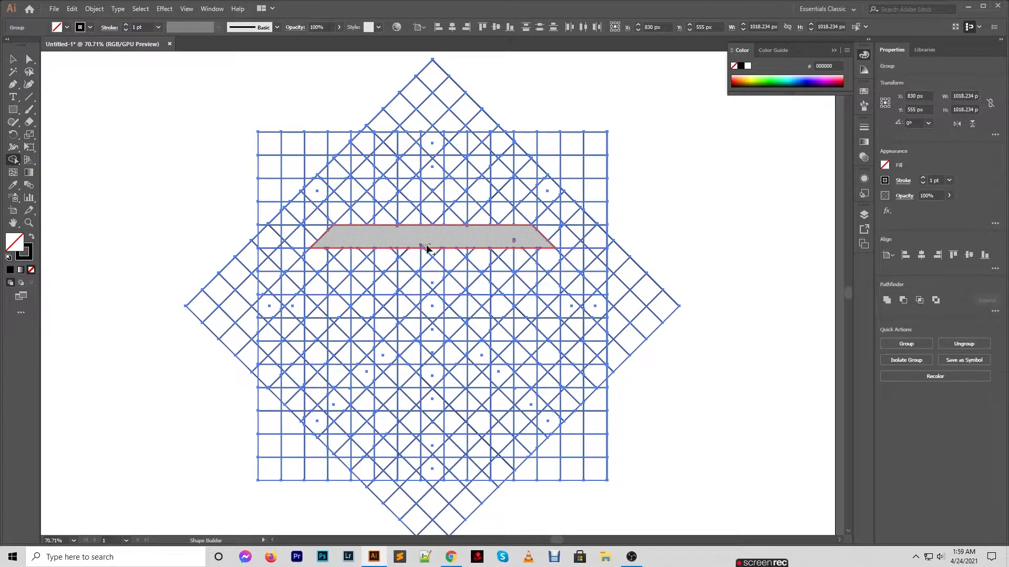
# - Merge the small leftover triangle near the right end of the trapezoid bar into the bar
pyautogui.hotkey('ctrl', 'space')
pyautogui.click(522, 234)
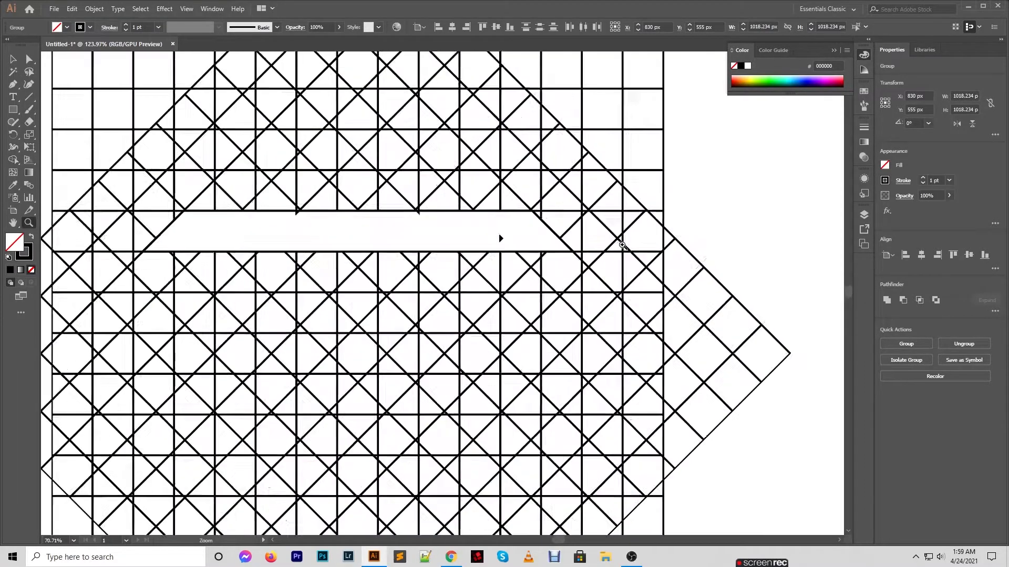
pyautogui.click(14, 159)
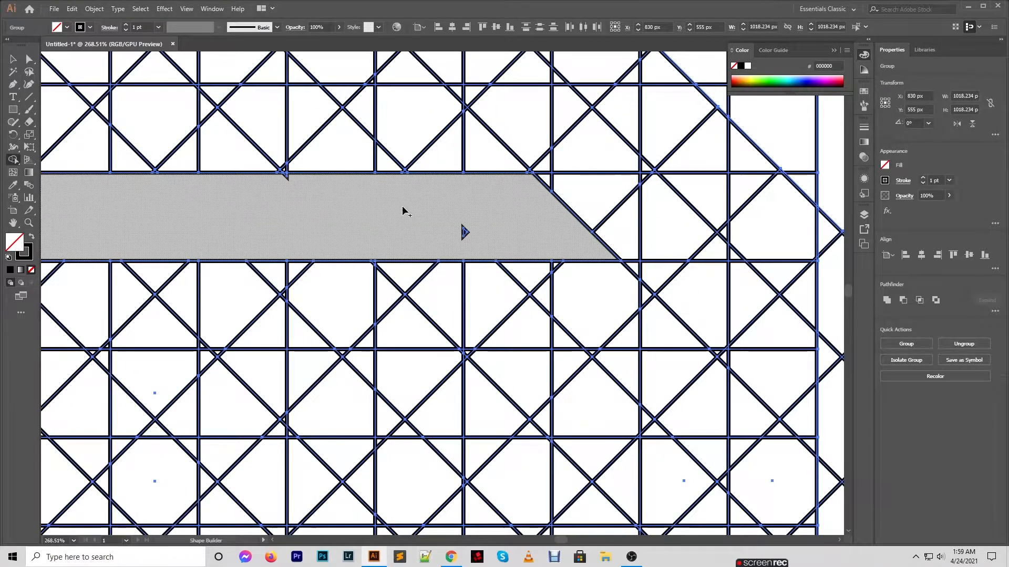
pyautogui.moveTo(455, 234); pyautogui.dragTo(500, 238)
# - Merge the centre column of cells below the bar into a separate vertical stem with a pointed lower end
pyautogui.press('z')
pyautogui.moveTo(497, 236); pyautogui.dragTo(372, 235)
pyautogui.moveTo(304, 126); pyautogui.dragTo(332, 242)
pyautogui.moveTo(450, 332); pyautogui.dragTo(322, 301)
pyautogui.rightClick(436, 381)
pyautogui.moveTo(603, 457); pyautogui.dragTo(587, 416)
pyautogui.scroll(-7, 653, 398)
pyautogui.hscroll(6, 596, 332)
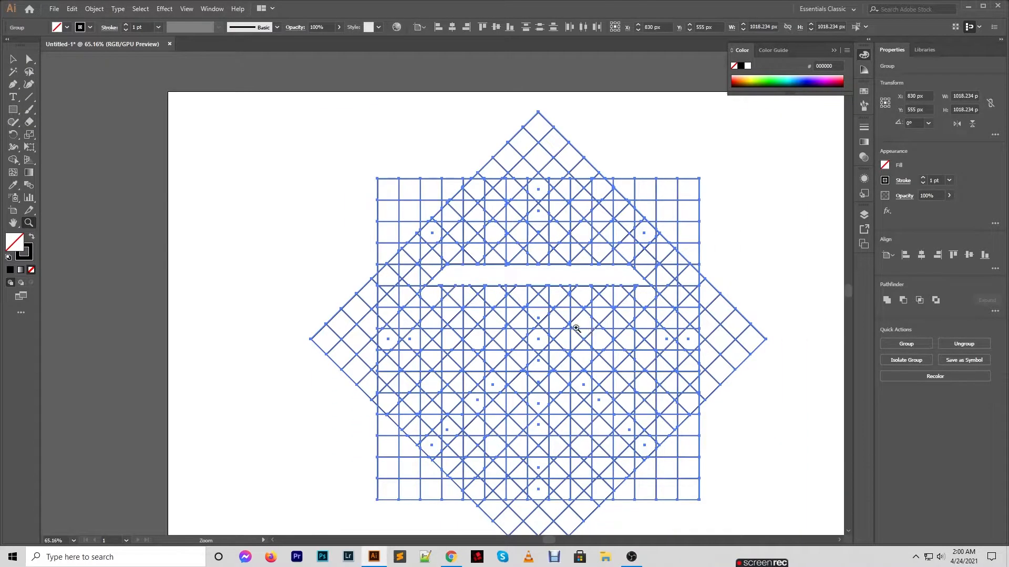
pyautogui.doubleClick(532, 385)
pyautogui.moveTo(521, 371); pyautogui.dragTo(404, 347)
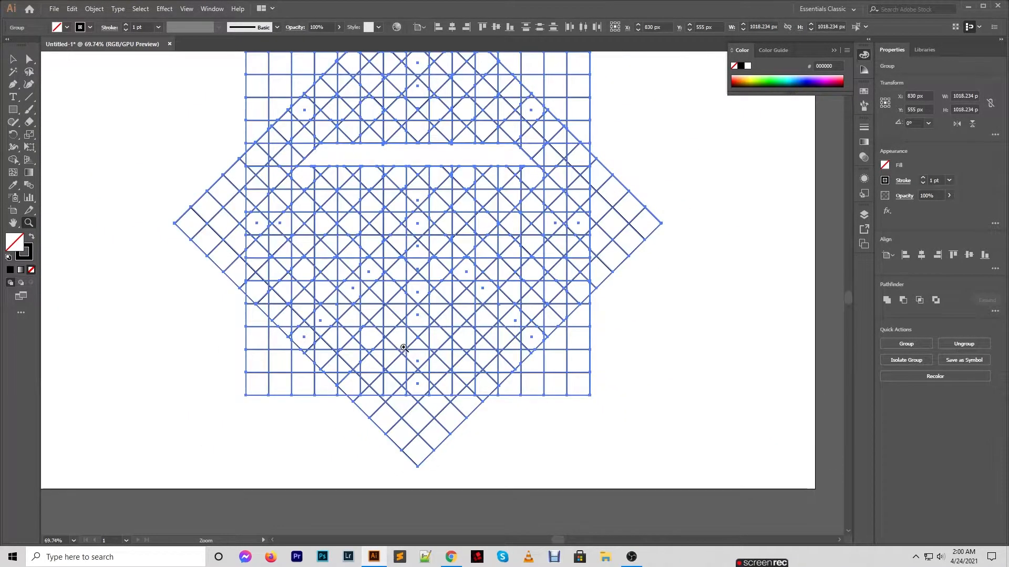
pyautogui.moveTo(387, 207)
pyautogui.mouseDown()
pyautogui.moveTo(422, 200)
pyautogui.moveTo(419, 223)
pyautogui.moveTo(429, 204)
pyautogui.moveTo(428, 215)
pyautogui.moveTo(416, 215)
pyautogui.moveTo(420, 229)
pyautogui.moveTo(431, 215)
pyautogui.moveTo(423, 349)
pyautogui.moveTo(418, 237)
pyautogui.mouseUp()
pyautogui.click(14, 160)
pyautogui.moveTo(431, 314)
pyautogui.mouseDown()
pyautogui.moveTo(432, 342)
pyautogui.moveTo(433, 309)
pyautogui.mouseUp()
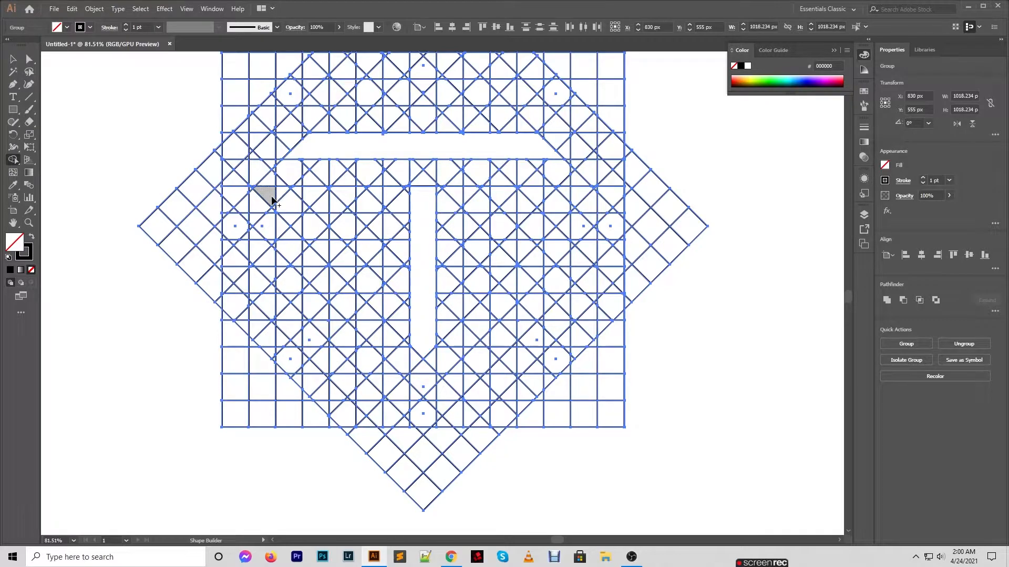
# - Merge cells into a left hook with a diagonal arm and a vertical leg joined to the horizontal bar
pyautogui.moveTo(276, 208)
pyautogui.mouseDown()
pyautogui.moveTo(291, 187)
pyautogui.moveTo(307, 207)
pyautogui.moveTo(320, 206)
pyautogui.moveTo(315, 241)
pyautogui.moveTo(321, 229)
pyautogui.moveTo(347, 270)
pyautogui.moveTo(359, 265)
pyautogui.moveTo(366, 295)
pyautogui.moveTo(351, 275)
pyautogui.moveTo(375, 279)
pyautogui.moveTo(376, 169)
pyautogui.mouseUp()
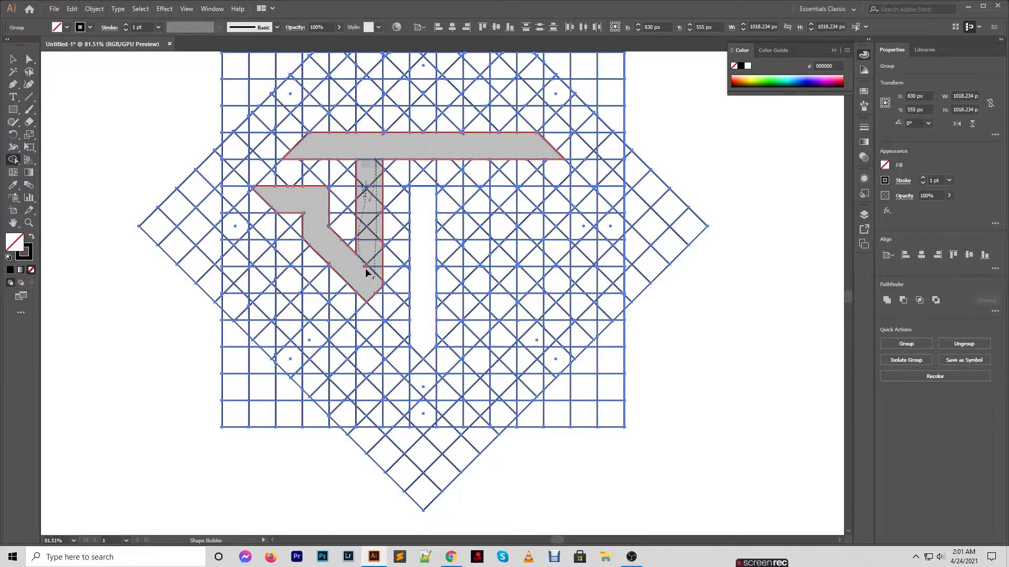
pyautogui.moveTo(374, 282); pyautogui.dragTo(374, 281)
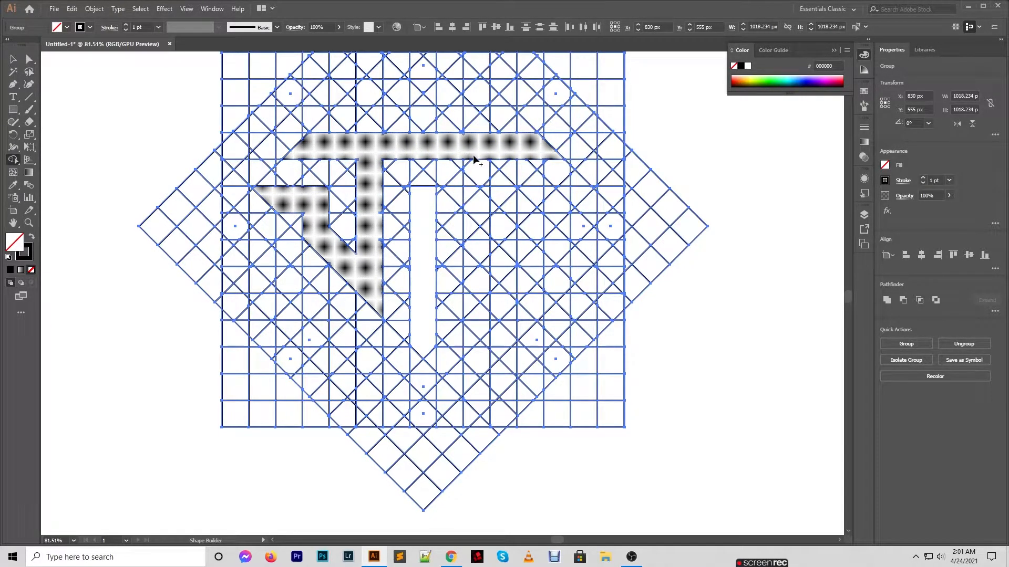
# - Merge the cells right of the centre stem into a vertical leg joined to the bar, including the leftover slivers
pyautogui.moveTo(475, 160)
pyautogui.mouseDown()
pyautogui.moveTo(468, 304)
pyautogui.moveTo(480, 295)
pyautogui.mouseUp()
pyautogui.click(481, 185)
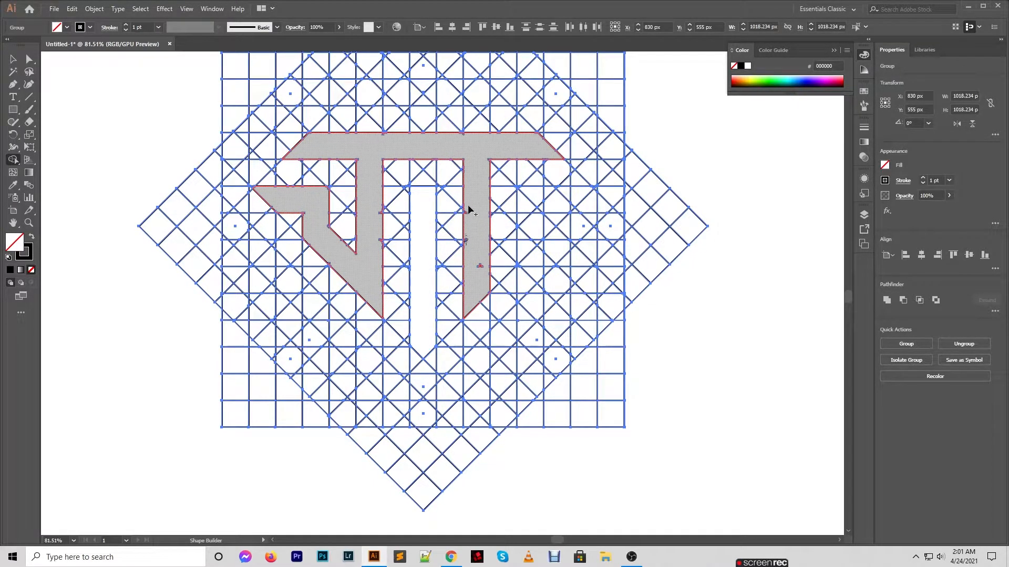
pyautogui.click(479, 273)
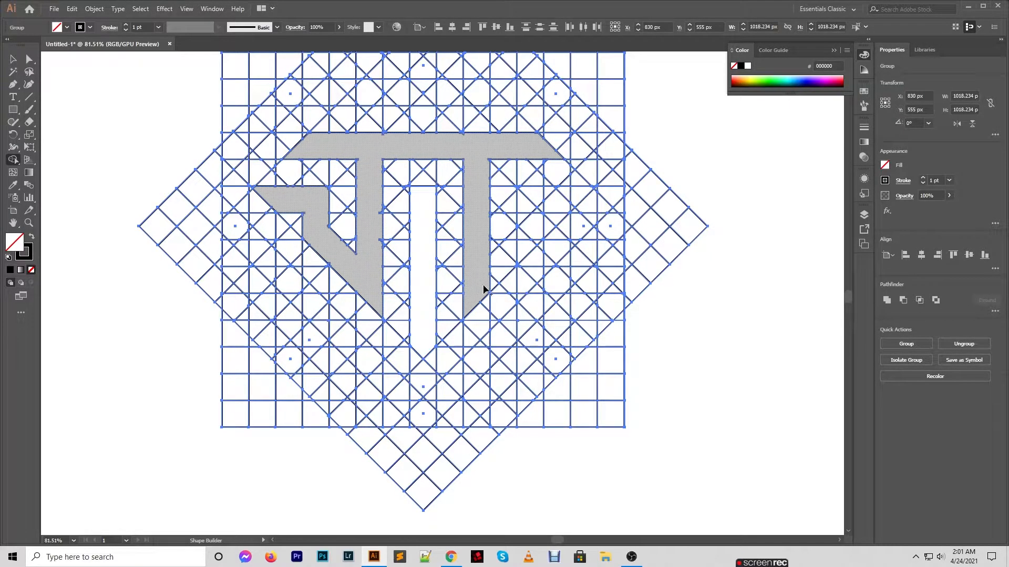
# - Merge cells from the right leg's lower end into a diagonal arm and hook mirroring the left side
pyautogui.moveTo(484, 289)
pyautogui.mouseDown()
pyautogui.moveTo(529, 228)
pyautogui.moveTo(534, 243)
pyautogui.moveTo(527, 214)
pyautogui.moveTo(549, 203)
pyautogui.mouseUp()
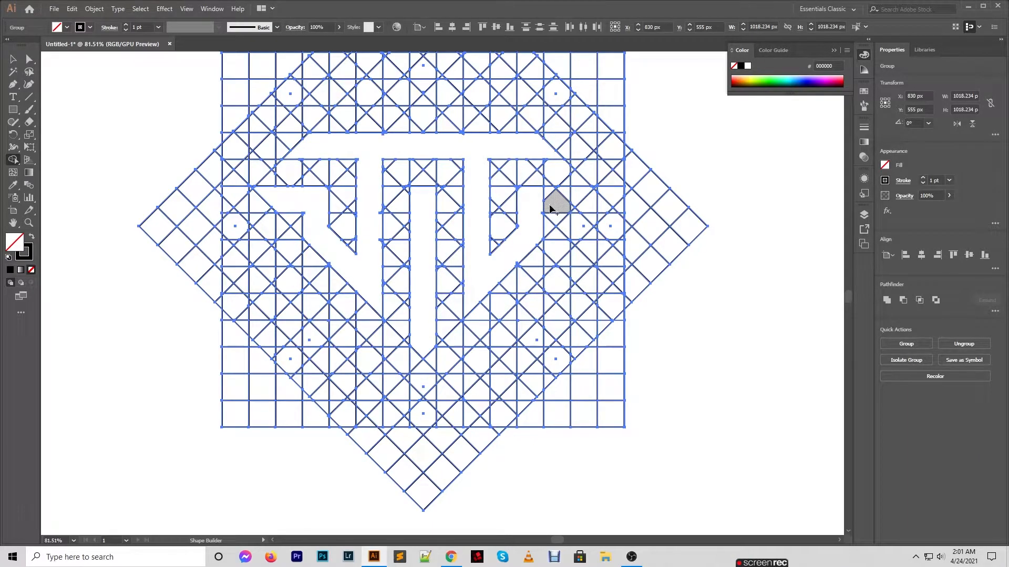
pyautogui.moveTo(545, 209)
pyautogui.mouseDown()
pyautogui.moveTo(576, 198)
pyautogui.moveTo(570, 210)
pyautogui.mouseUp()
pyautogui.click(559, 196)
pyautogui.click(594, 192)
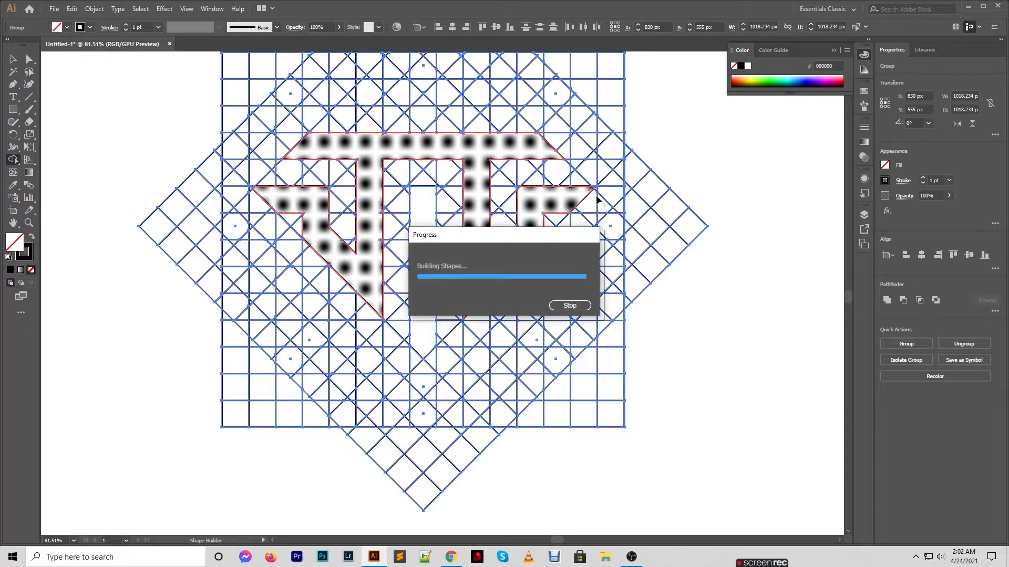
pyautogui.press('z')
pyautogui.moveTo(596, 190); pyautogui.dragTo(787, 225)
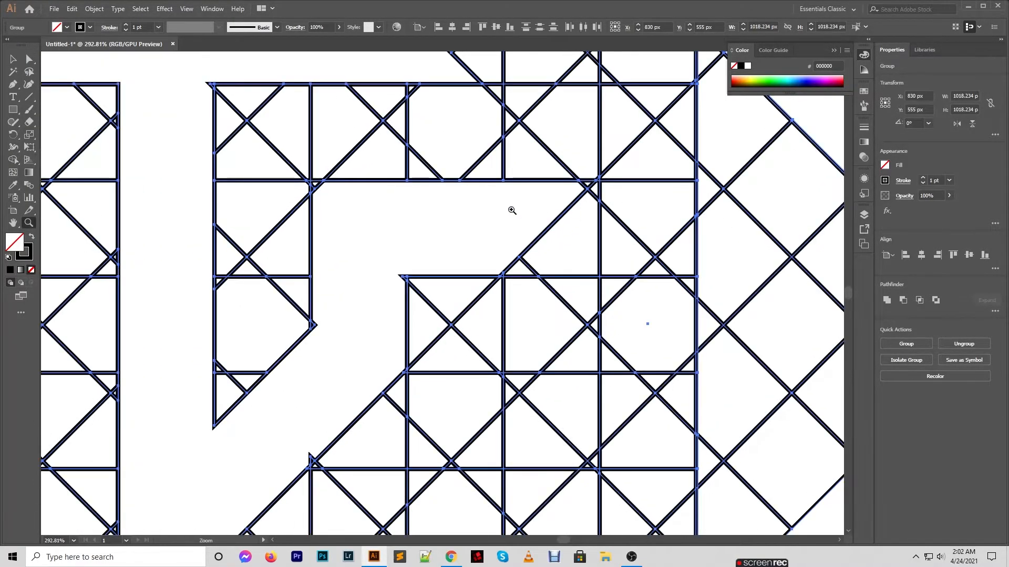
pyautogui.click(16, 161)
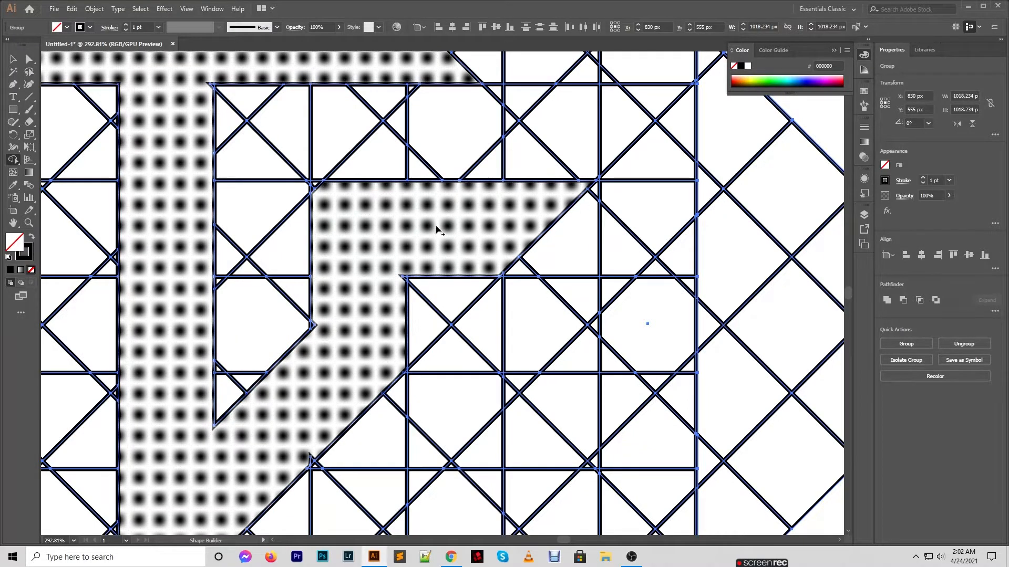
# - Merge the leftover slivers at the corners of the right hook and diagonal arm into the logo shape
pyautogui.click(316, 192)
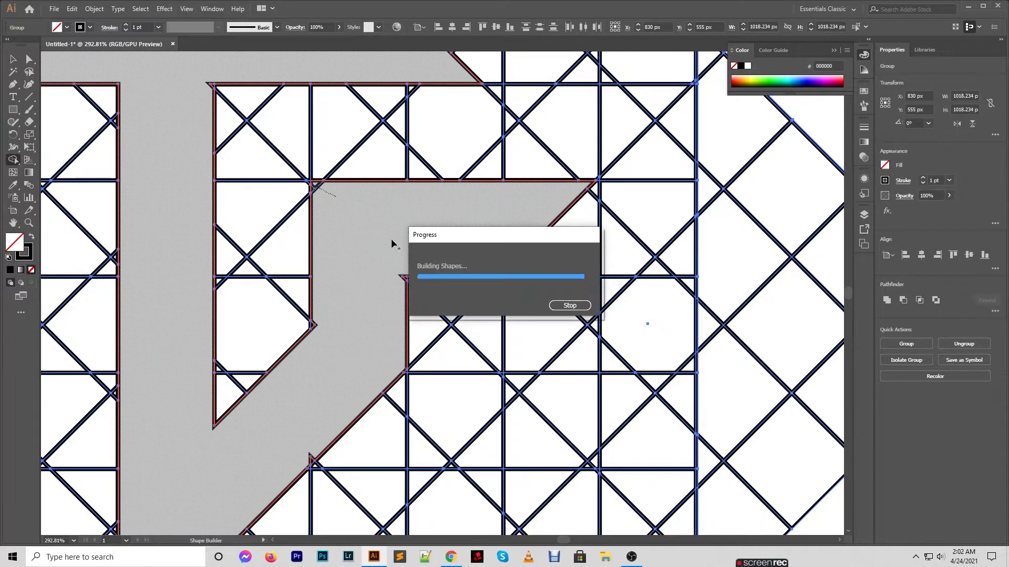
pyautogui.click(316, 328)
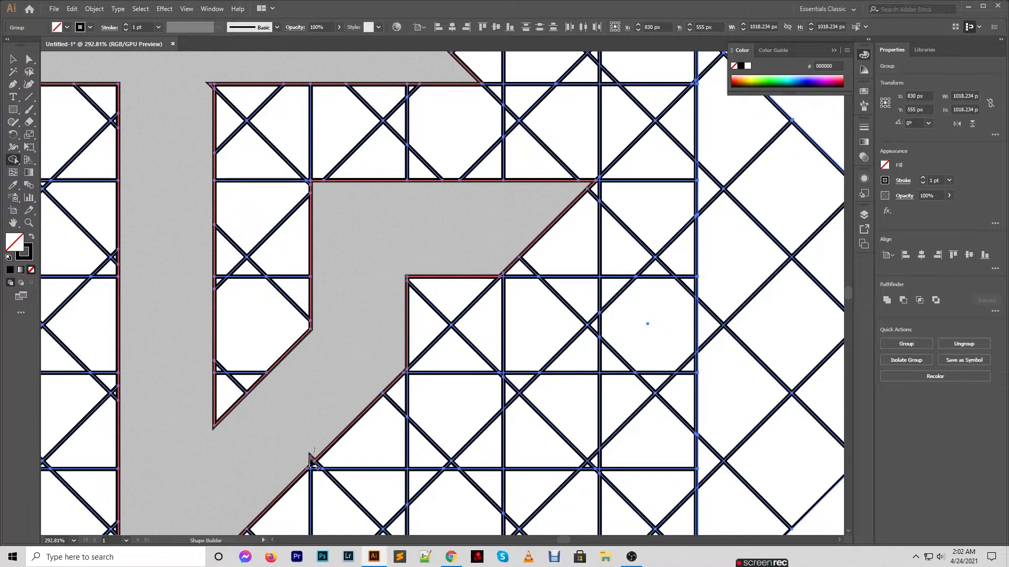
pyautogui.click(310, 460)
pyautogui.click(191, 113)
pyautogui.scroll(-15, 293, 324)
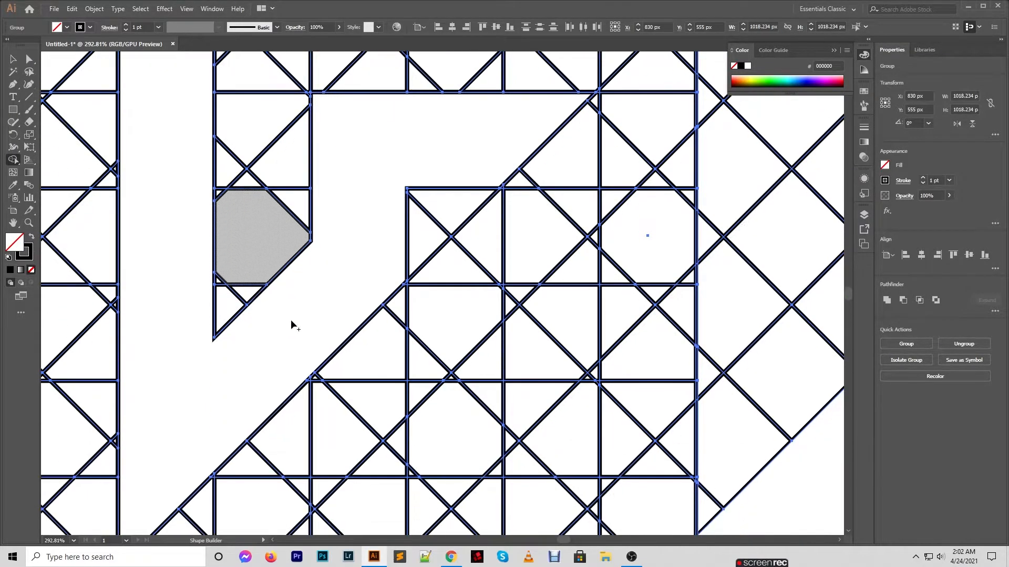
# - Merge the leftover slivers on the outer edge of the left diagonal arm and hook into the logo shape
pyautogui.hscroll(-10, 293, 324)
pyautogui.press('z')
pyautogui.moveTo(305, 307); pyautogui.dragTo(211, 303)
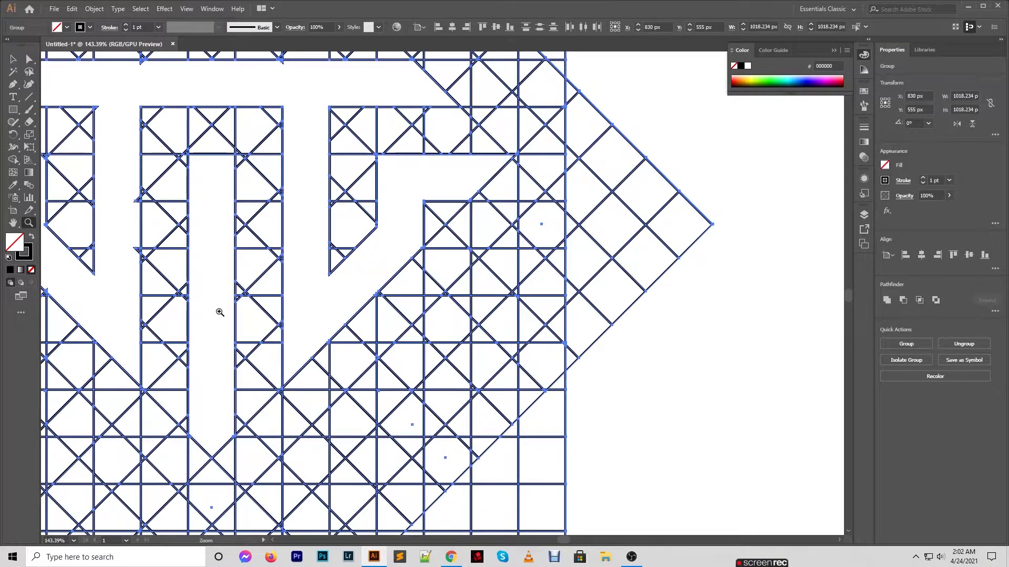
pyautogui.hscroll(-3, 220, 313)
pyautogui.moveTo(244, 254)
pyautogui.mouseDown()
pyautogui.moveTo(254, 176)
pyautogui.moveTo(256, 263)
pyautogui.moveTo(211, 266)
pyautogui.mouseUp()
pyautogui.click(13, 160)
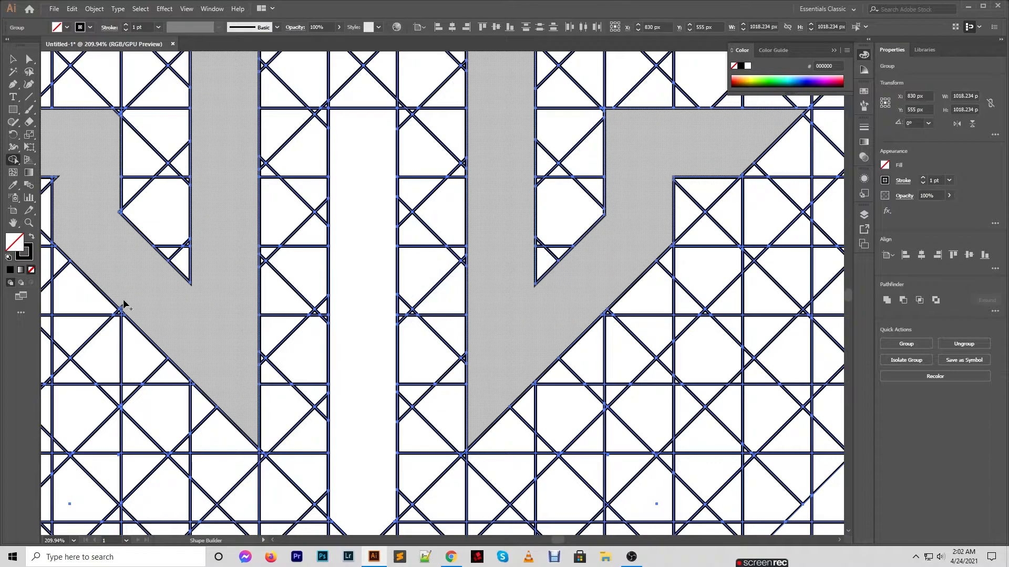
pyautogui.click(119, 311)
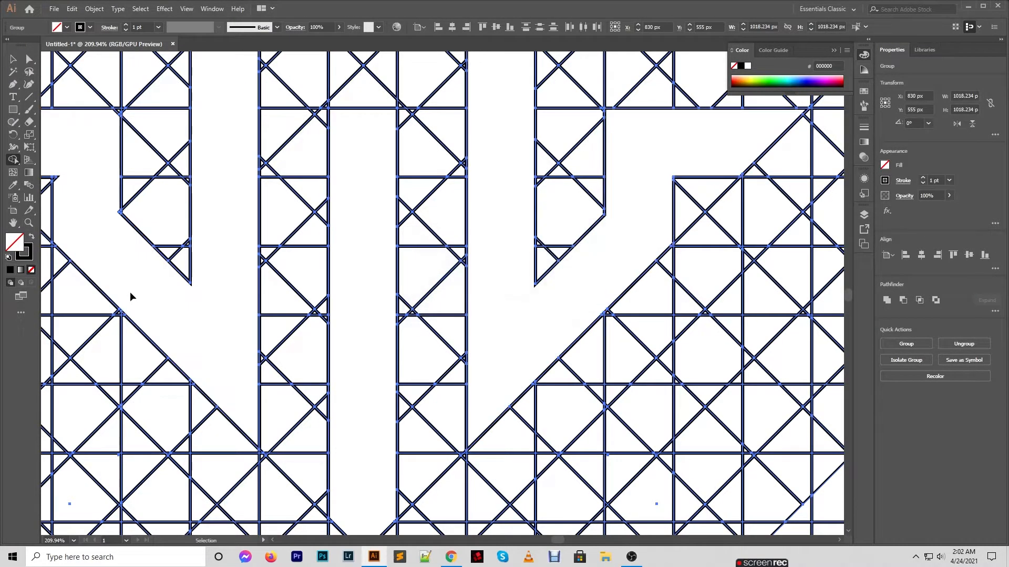
pyautogui.hscroll(-5, 214, 191)
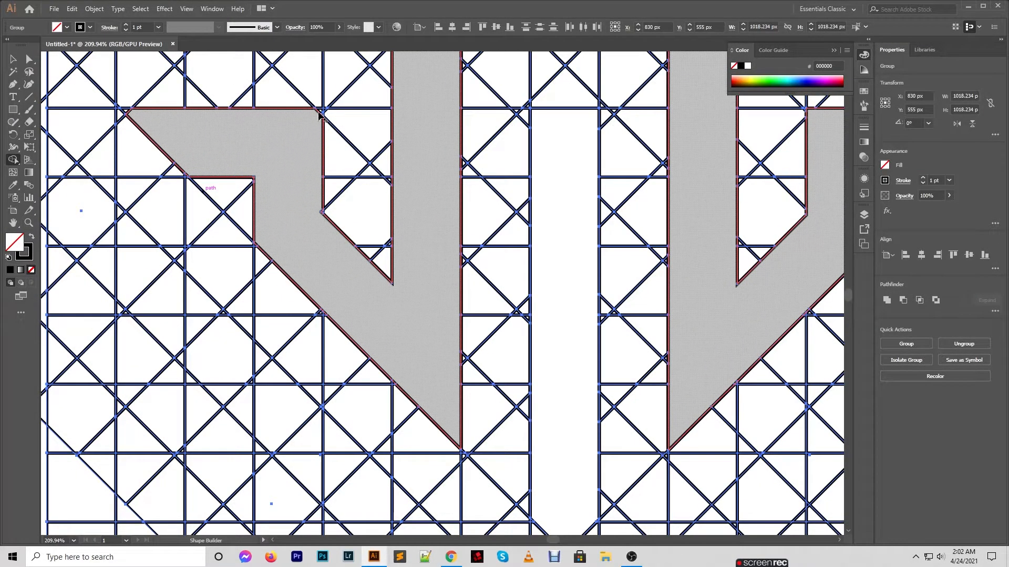
# - Merge the small slivers at the upper and lower inner corners of the left hook into the logo shape
pyautogui.moveTo(321, 115); pyautogui.dragTo(259, 135)
pyautogui.press('z')
pyautogui.moveTo(488, 198); pyautogui.dragTo(502, 198)
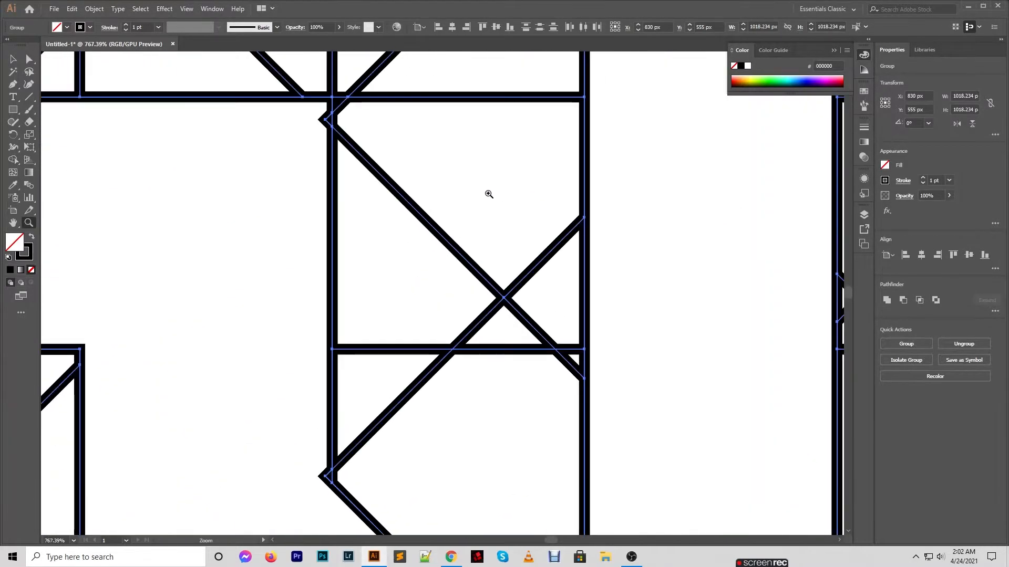
pyautogui.click(14, 158)
pyautogui.hscroll(-3, 299, 173)
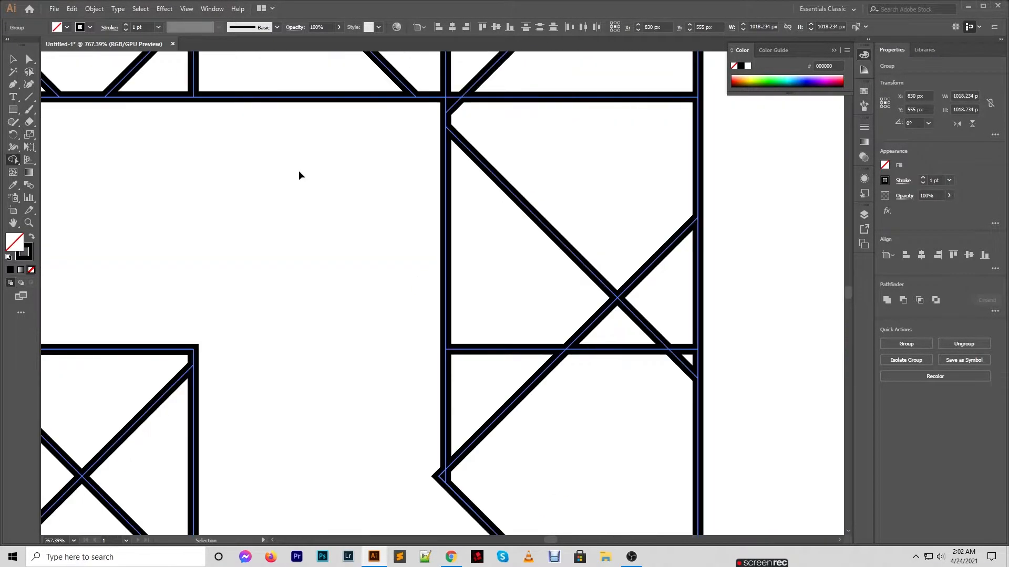
pyautogui.hscroll(-8, 254, 291)
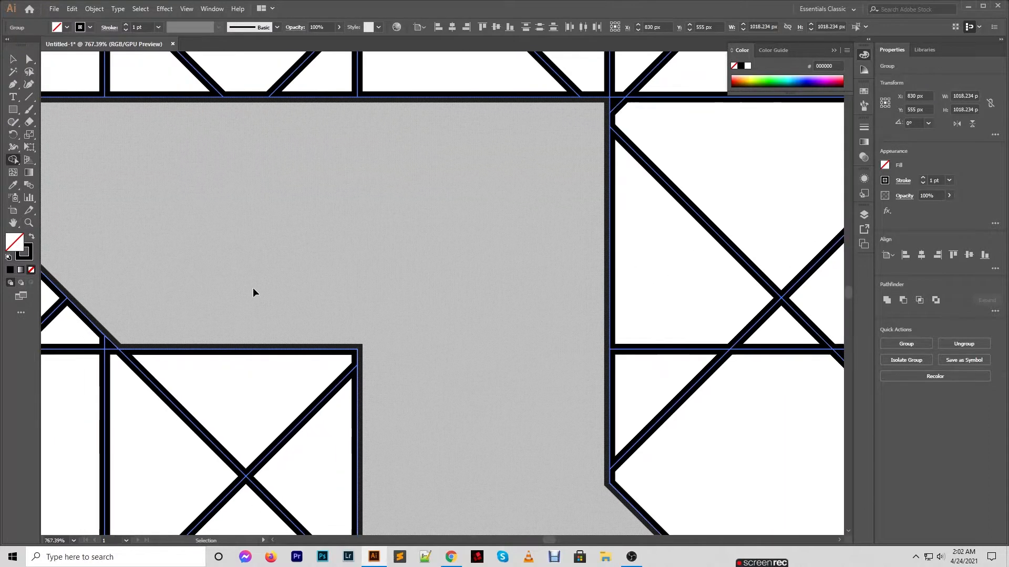
pyautogui.press('z')
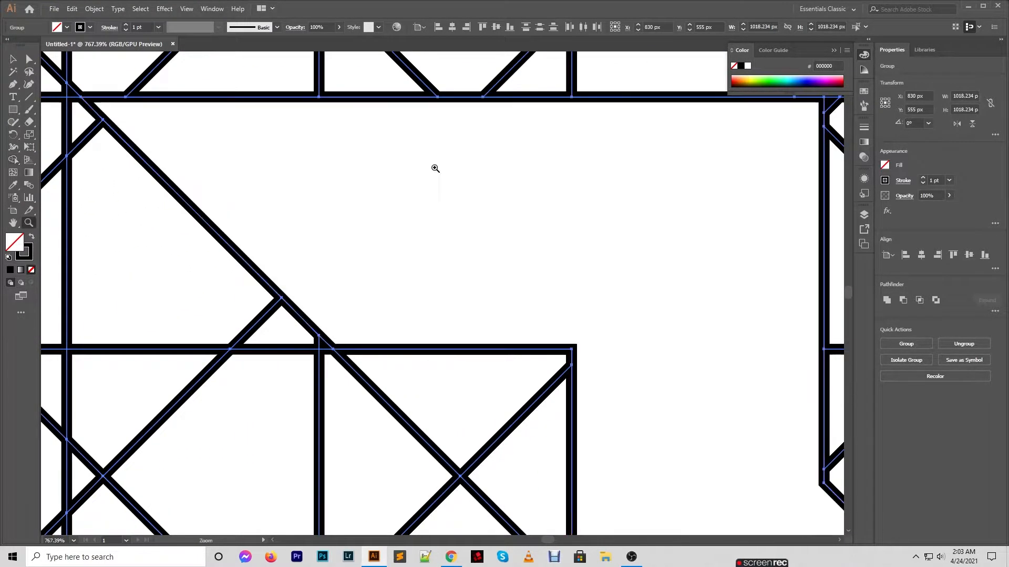
pyautogui.moveTo(435, 167); pyautogui.dragTo(291, 148)
pyautogui.moveTo(462, 180)
pyautogui.mouseDown()
pyautogui.moveTo(361, 173)
pyautogui.moveTo(420, 174)
pyautogui.mouseUp()
pyautogui.hotkey('shift', 'm')
# - Merge the two small slivers along the horizontal bar's upper edge into the logo shape
pyautogui.press('z')
pyautogui.moveTo(653, 182); pyautogui.dragTo(528, 163)
pyautogui.hscroll(3, 528, 162)
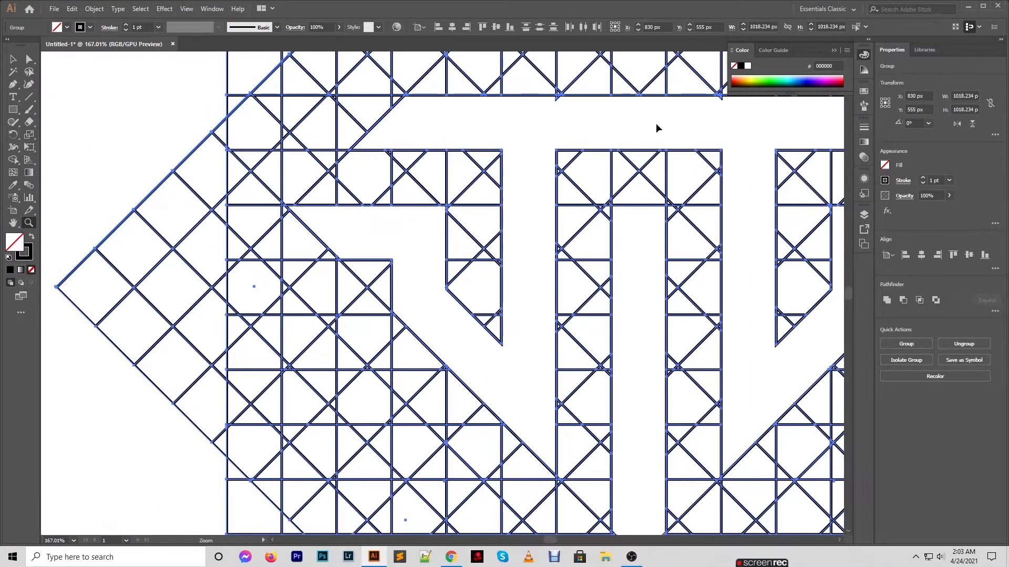
pyautogui.click(657, 128)
pyautogui.moveTo(419, 76); pyautogui.dragTo(540, 142)
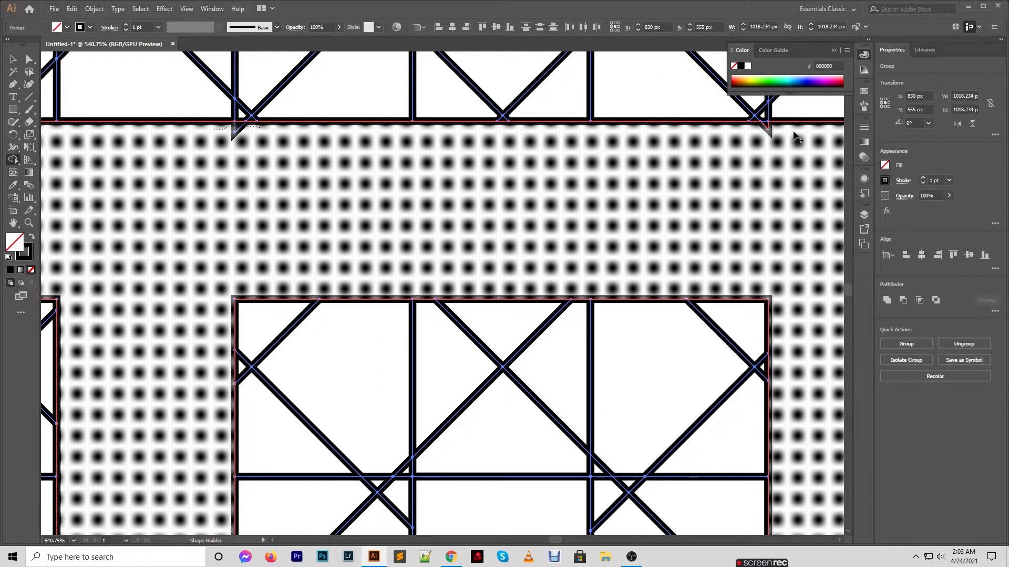
# - Fill the merged bar-and-legs shape and the separate centre stem with black using Shape Builder
pyautogui.press('z')
pyautogui.keyDown('alt'); pyautogui.click(525, 162); pyautogui.keyUp('alt')
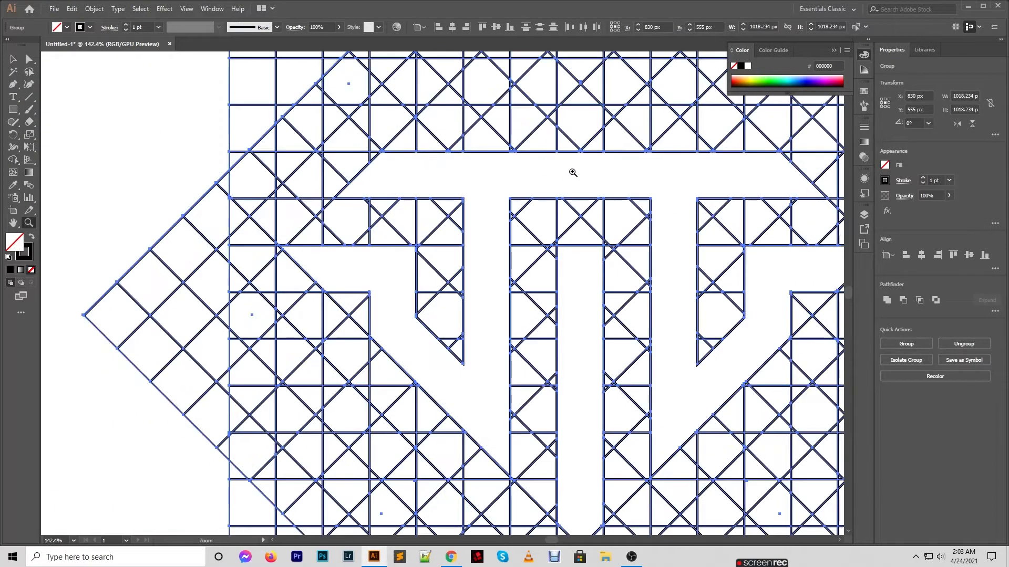
pyautogui.keyDown('alt'); pyautogui.click(545, 174); pyautogui.keyUp('alt')
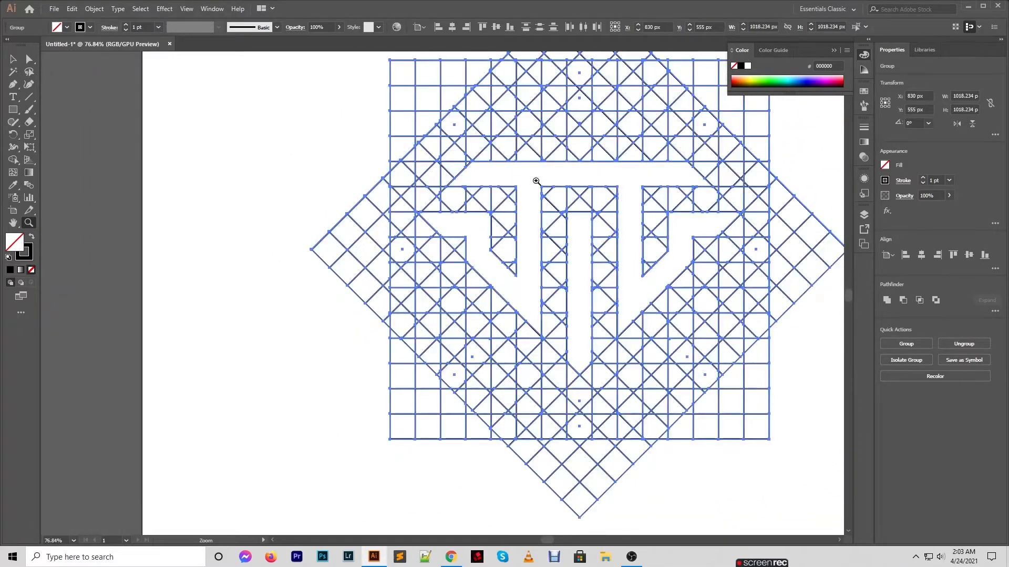
pyautogui.hscroll(3, 515, 188)
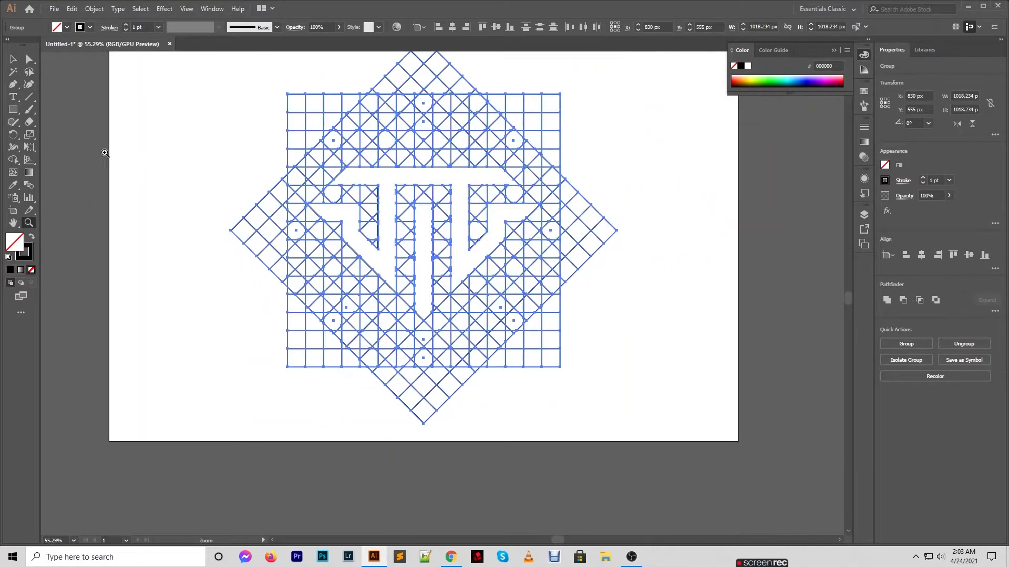
pyautogui.click(10, 269)
pyautogui.hotkey('ctrl', 'z')
pyautogui.click(13, 58)
pyautogui.click(74, 251)
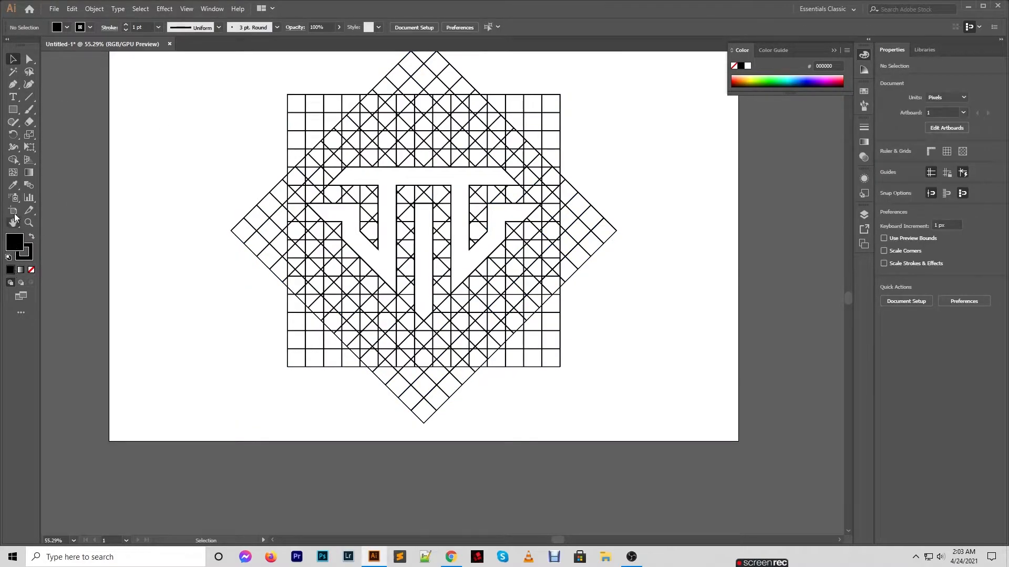
pyautogui.click(16, 164)
pyautogui.hotkey('ctrl', 'a')
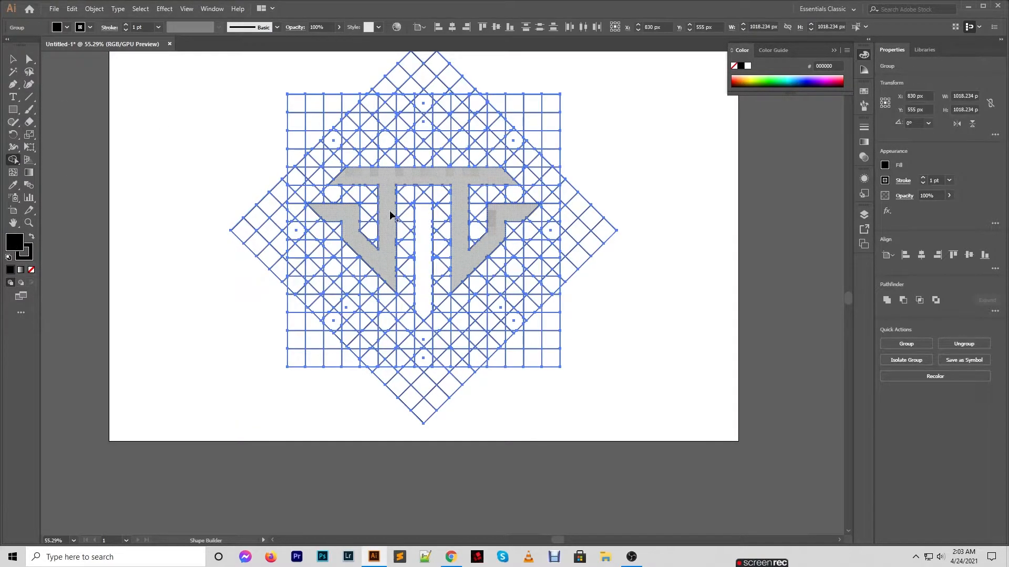
pyautogui.click(392, 215)
pyautogui.click(419, 228)
# - Select both black logo shapes within the grid and move them together to the artboard's lower right corner
pyautogui.click(19, 59)
pyautogui.click(178, 142)
pyautogui.click(357, 177)
pyautogui.rightClick(390, 180)
pyautogui.click(379, 180)
pyautogui.click(28, 60)
pyautogui.click(361, 171)
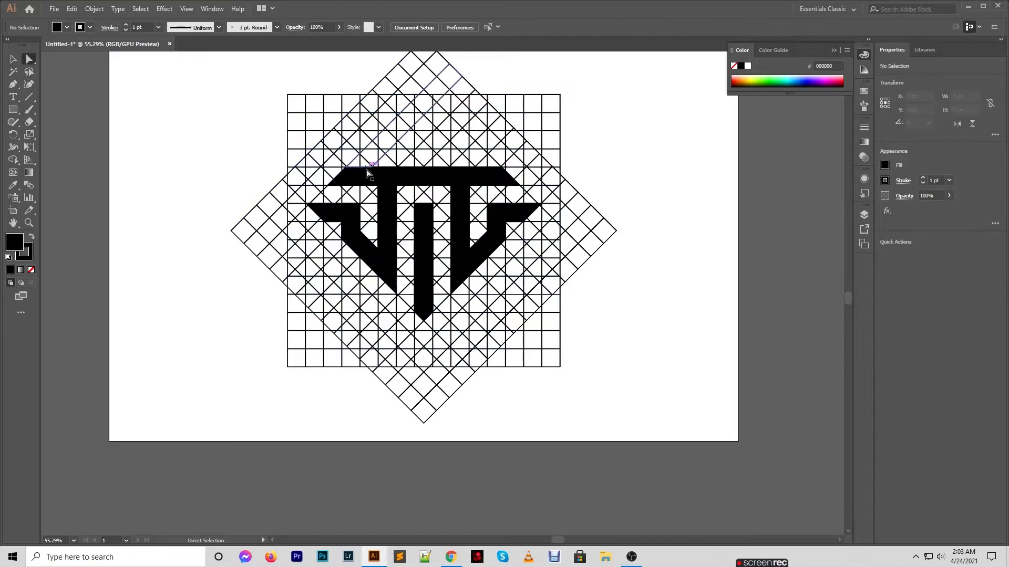
pyautogui.click(423, 294)
pyautogui.press('v')
pyautogui.click(424, 247)
pyautogui.moveTo(424, 244); pyautogui.dragTo(715, 366)
# - Delete the entire remaining grid of stripes, leaving only the black logo
pyautogui.click(29, 59)
pyautogui.moveTo(169, 70); pyautogui.dragTo(579, 419)
pyautogui.press('Delete')
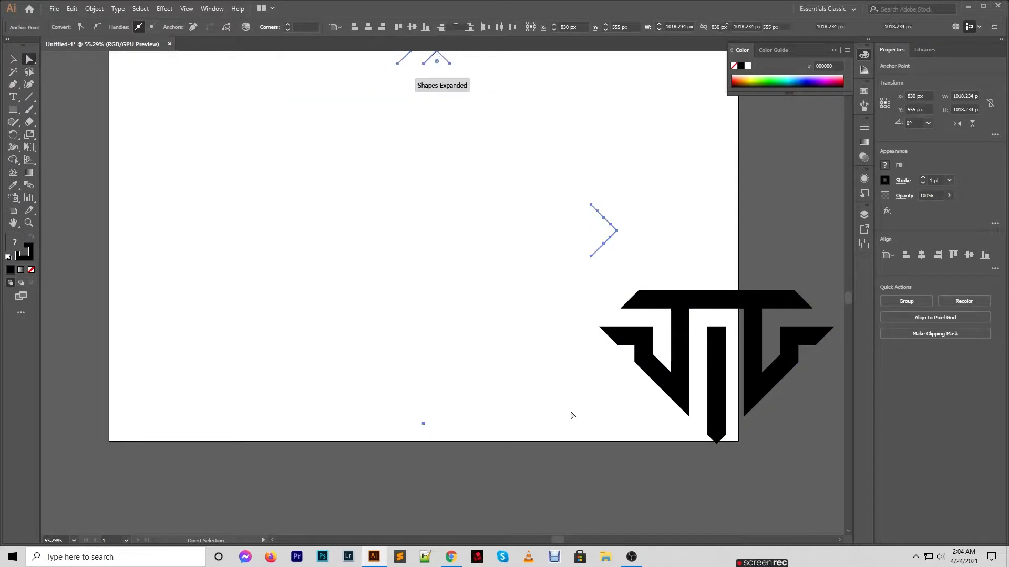
pyautogui.press('Delete')
# - Move the black logo back to the middle of the artboard and deselect it
pyautogui.click(14, 60)
pyautogui.moveTo(628, 270); pyautogui.dragTo(378, 174)
pyautogui.press('z')
pyautogui.moveTo(428, 208); pyautogui.dragTo(448, 262)
pyautogui.press('v')
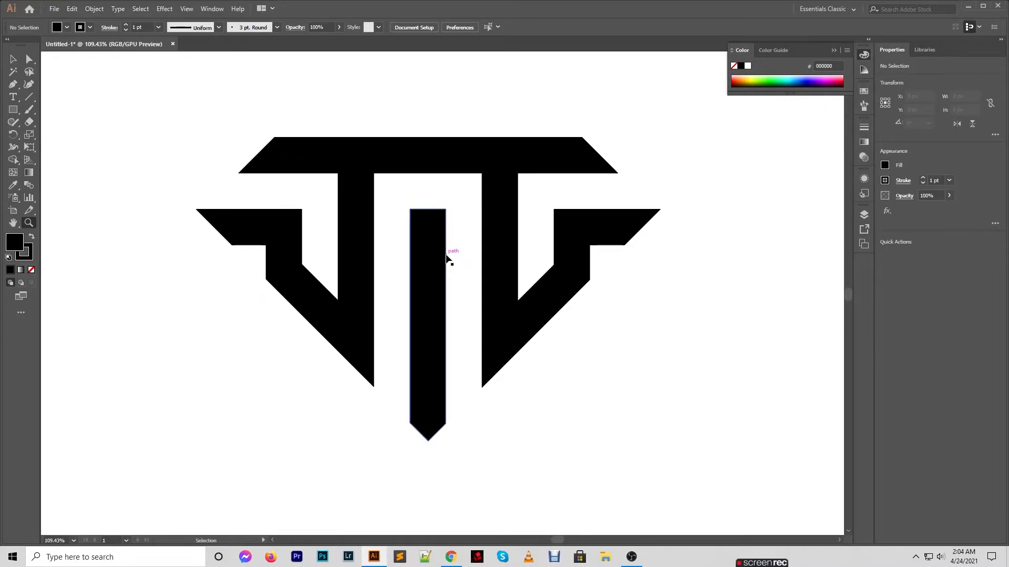
# - Switch to Chrome and open the Color Hunt website at colorhunt.co
pyautogui.click(450, 557)
pyautogui.click(422, 221)
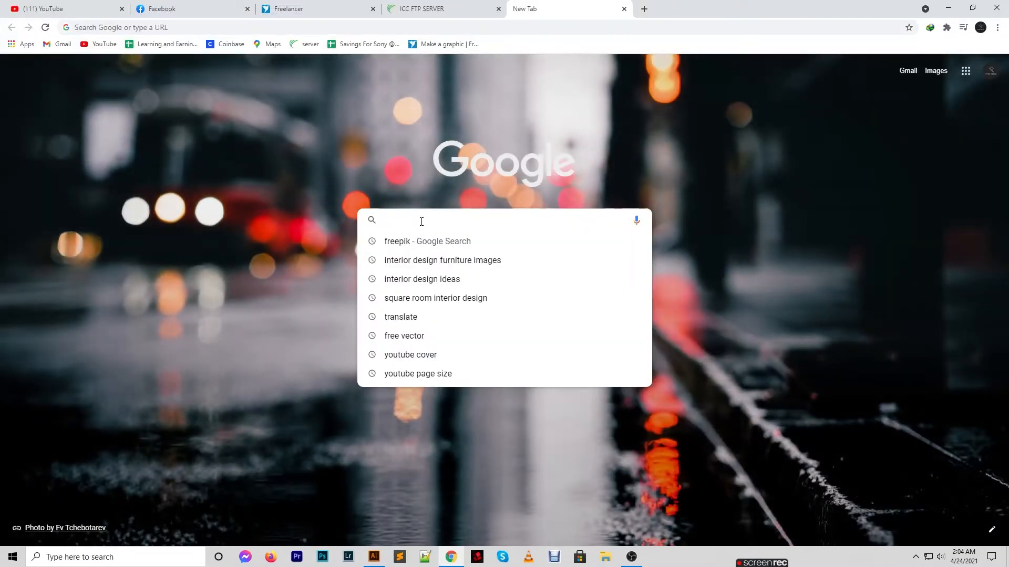
pyautogui.write('C')
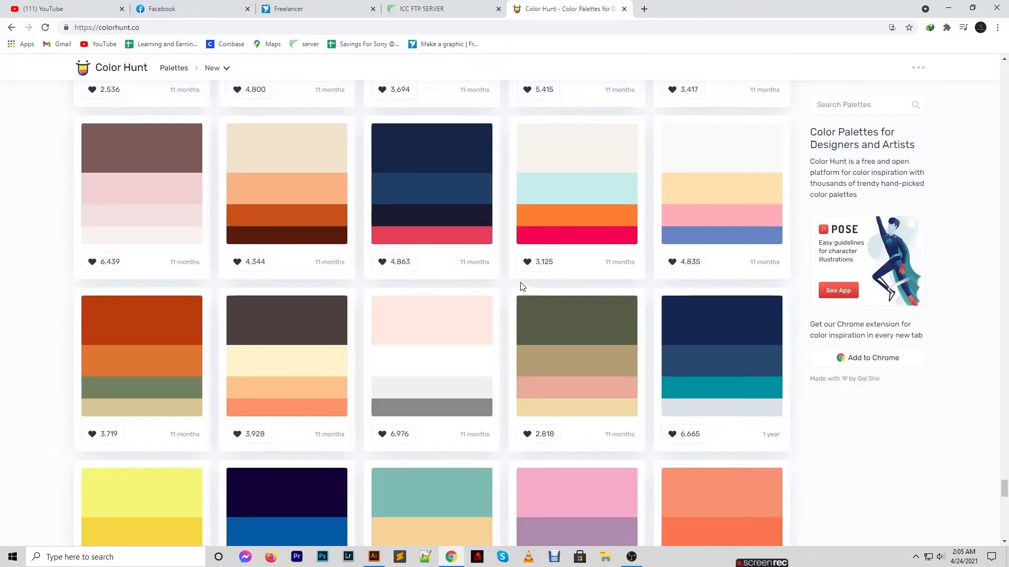
# - Browse the Color Hunt palettes for a colour scheme that suits the logo
pyautogui.scroll(-9, 520, 287)
pyautogui.scroll(-15, 523, 286)
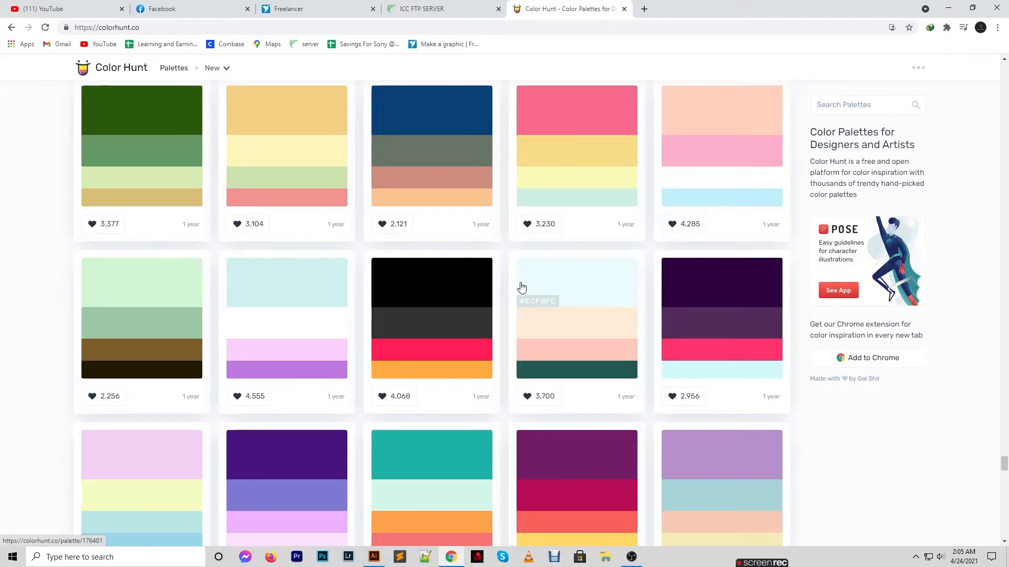
pyautogui.scroll(-20, 521, 288)
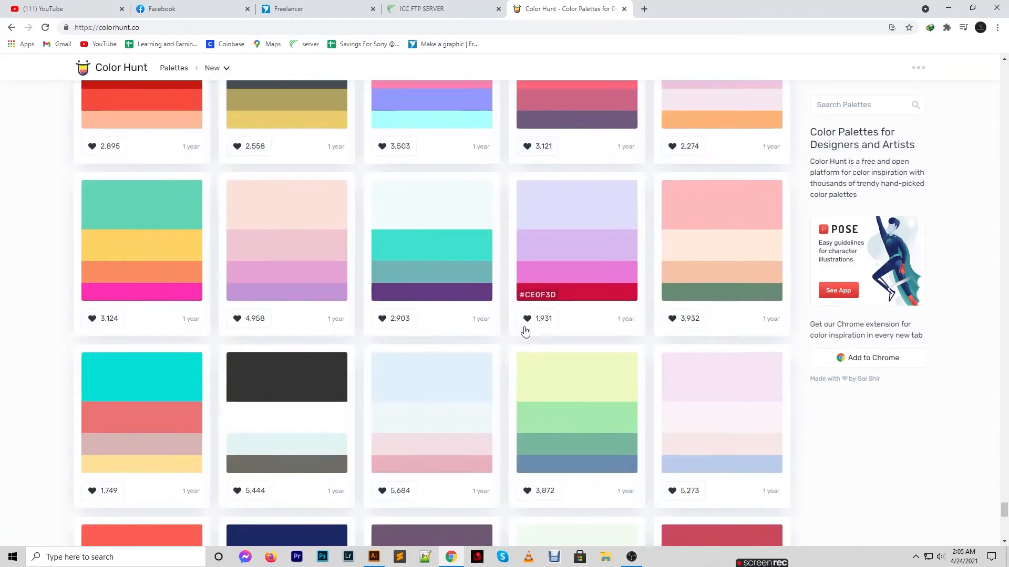
pyautogui.scroll(-20, 525, 331)
pyautogui.scroll(-20, 527, 343)
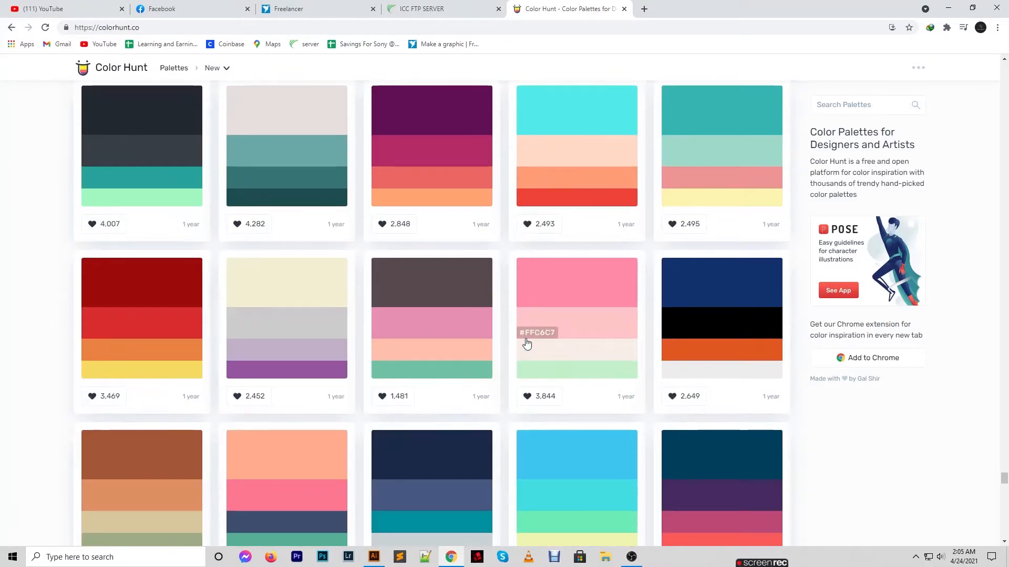
pyautogui.scroll(2, 527, 343)
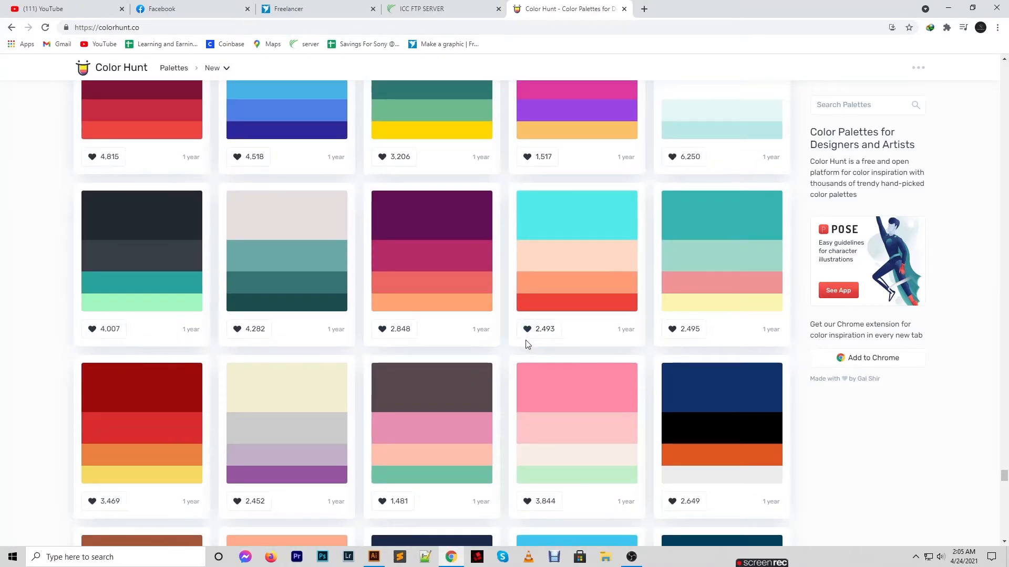
pyautogui.scroll(-13, 526, 342)
pyautogui.scroll(11, 526, 342)
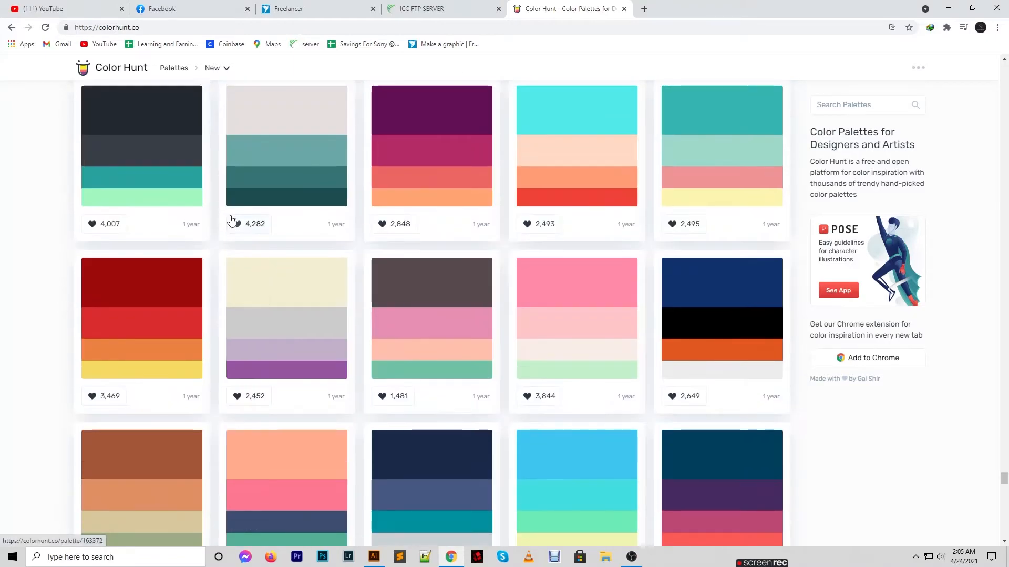
pyautogui.scroll(3, 124, 362)
pyautogui.scroll(-20, 626, 370)
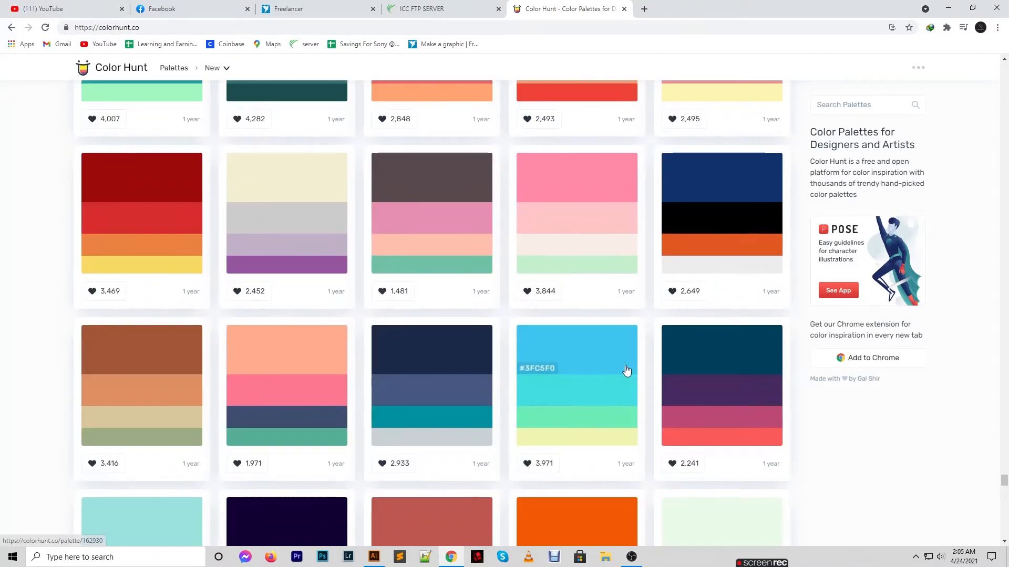
pyautogui.scroll(-15, 626, 370)
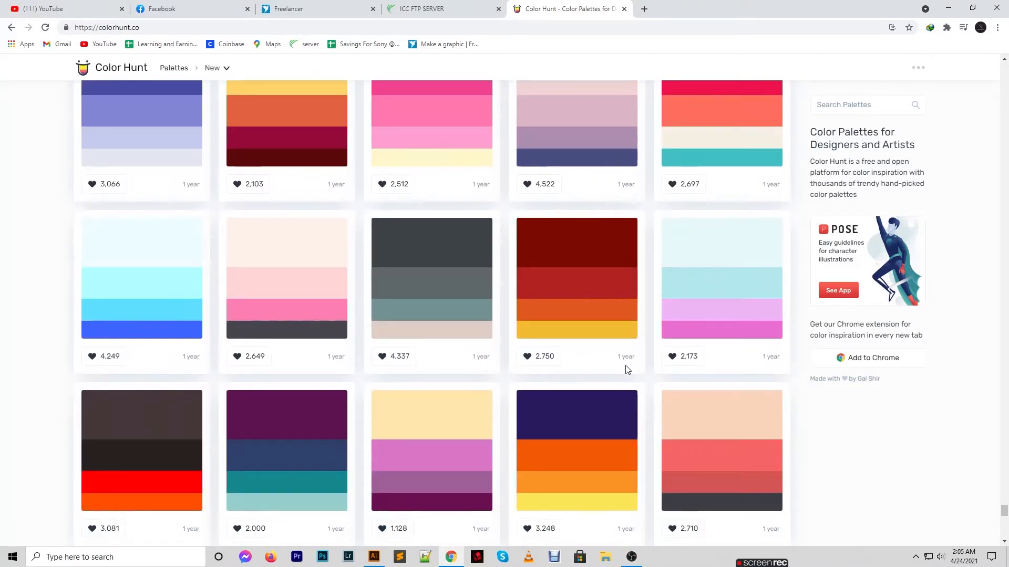
pyautogui.scroll(-15, 626, 370)
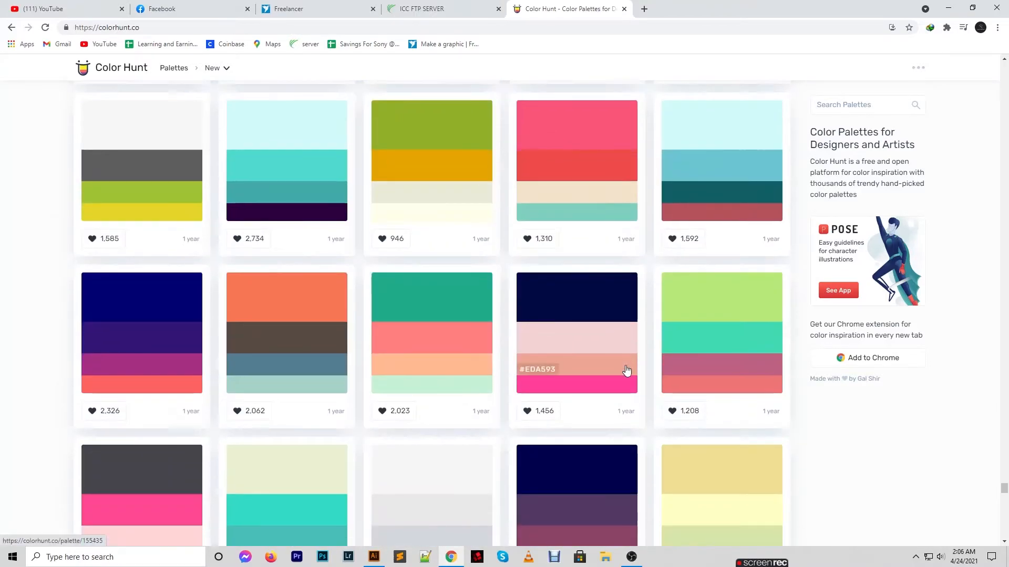
pyautogui.scroll(-1, 626, 371)
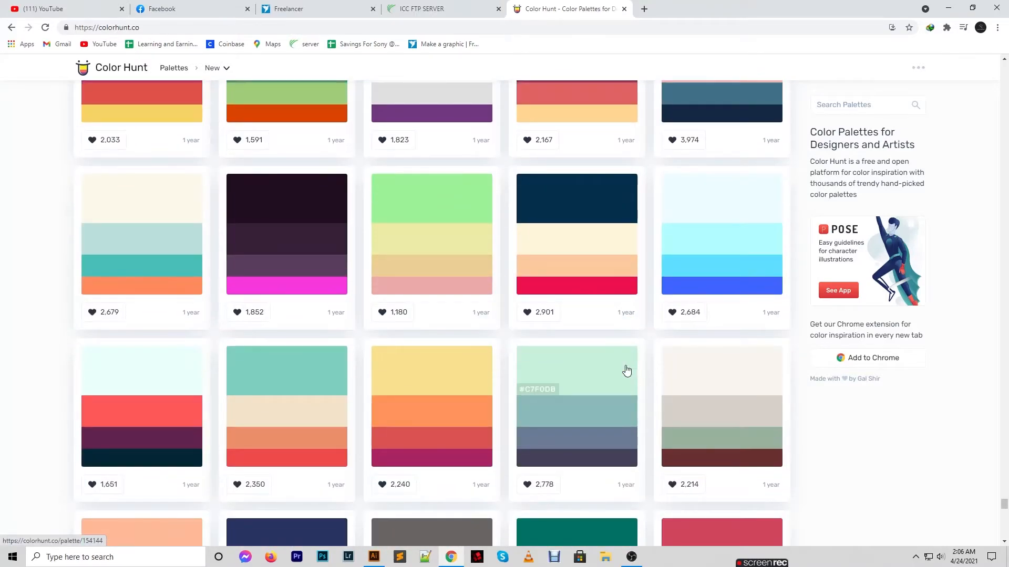
pyautogui.scroll(-15, 626, 370)
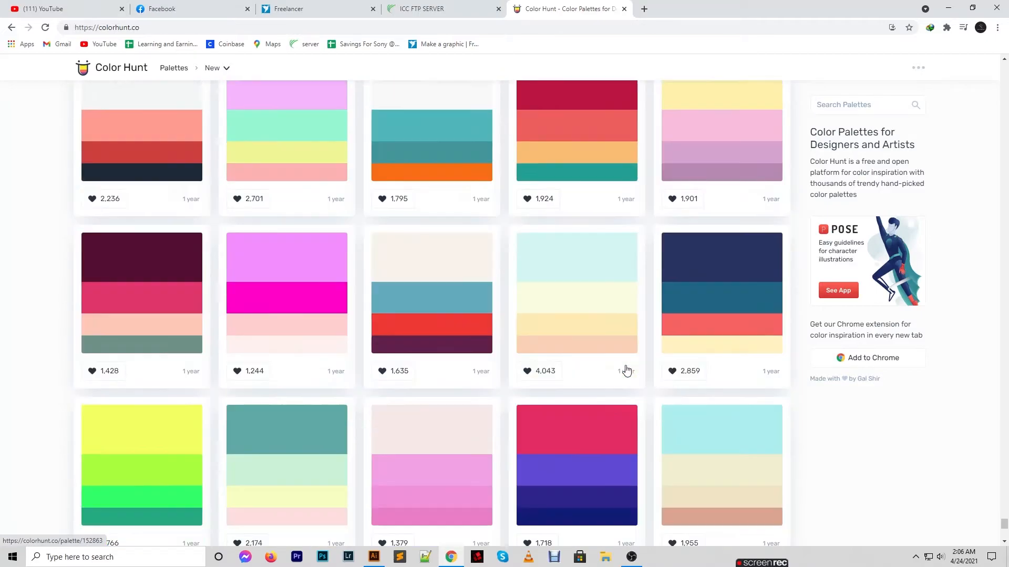
pyautogui.scroll(-15, 616, 382)
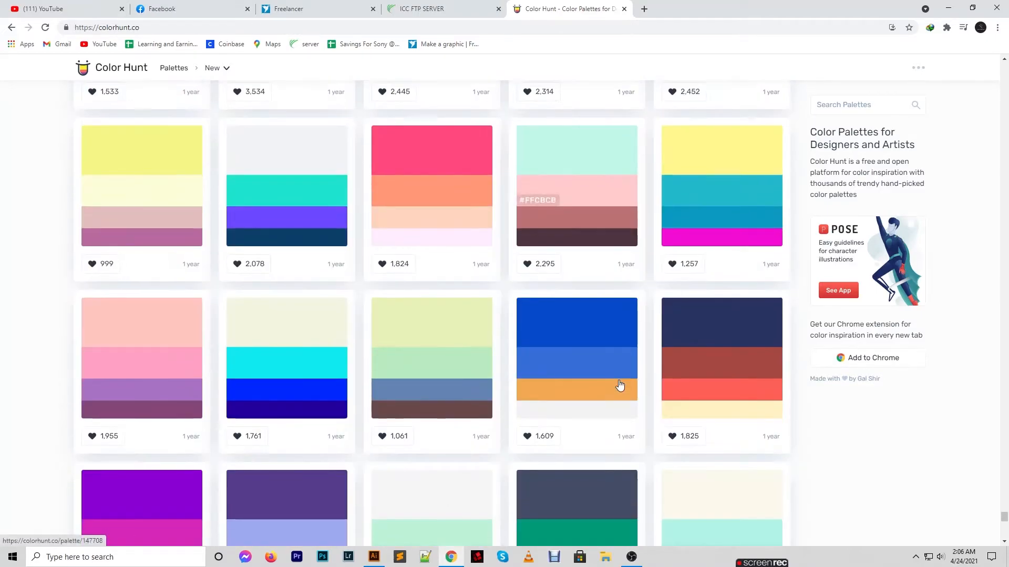
pyautogui.scroll(-5, 624, 388)
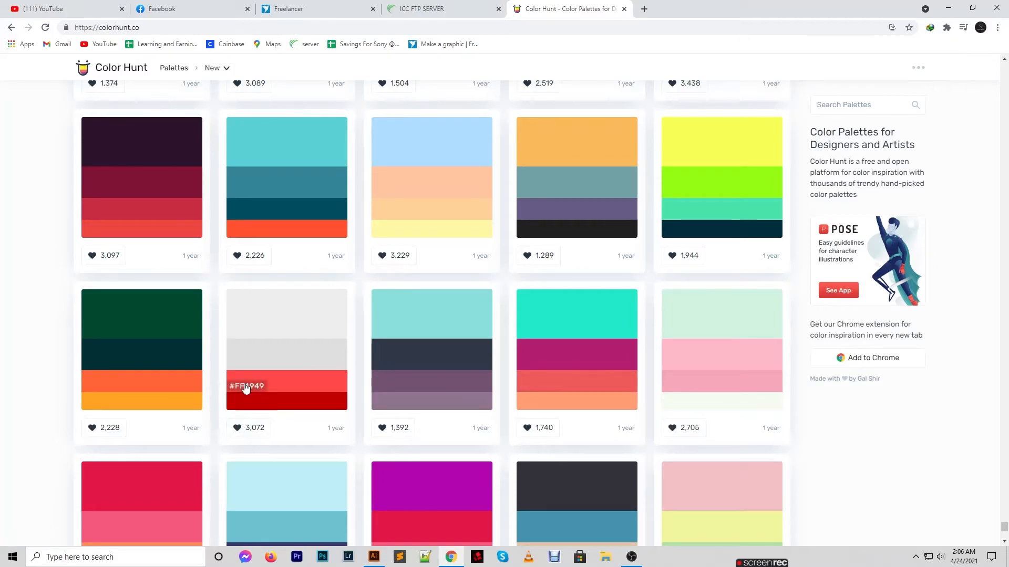
# - Switch to Illustrator with the copied red #FF4949 and fill the logo's outer winged shape with it
pyautogui.click(947, 9)
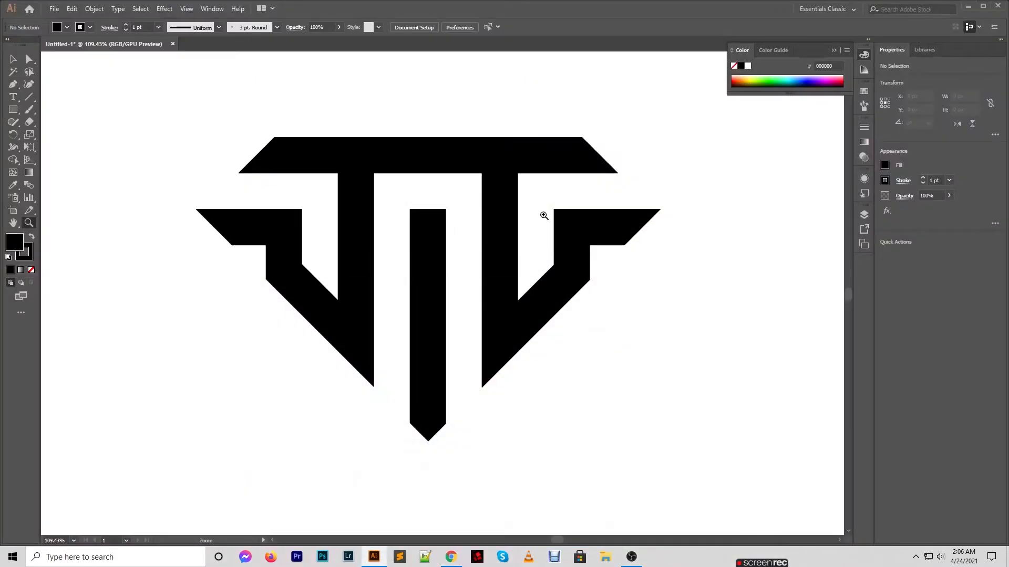
pyautogui.click(13, 63)
pyautogui.moveTo(226, 98); pyautogui.dragTo(638, 448)
pyautogui.rightClick(520, 271)
pyautogui.click(578, 369)
pyautogui.click(491, 180)
pyautogui.doubleClick(496, 180)
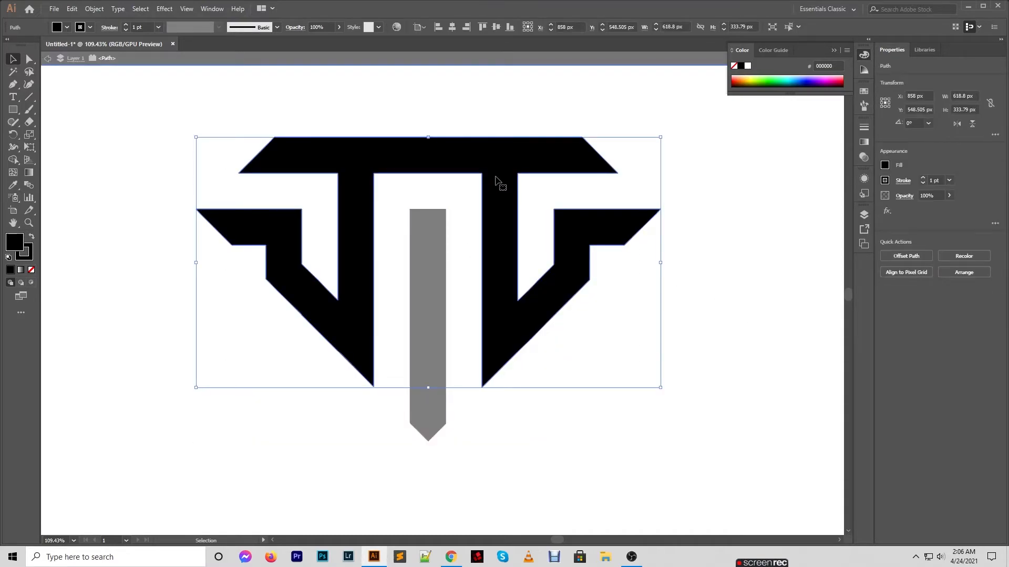
pyautogui.doubleClick(113, 263)
pyautogui.doubleClick(15, 243)
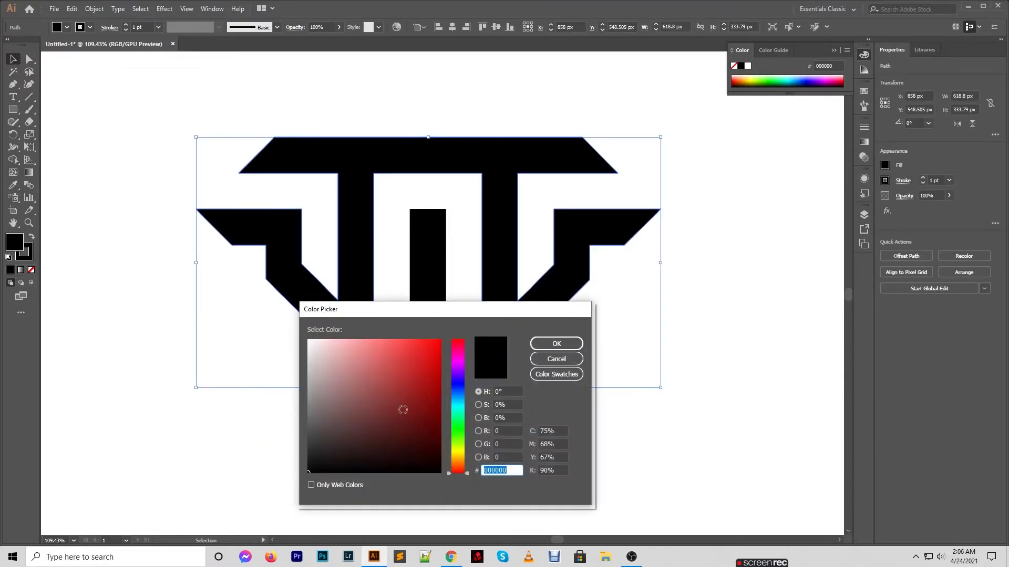
pyautogui.press('Return')
pyautogui.click(468, 467)
# - Copy the darker light grey from the same Color Hunt palette in Chrome and fill the logo's central bar with it in Illustrator
pyautogui.click(434, 354)
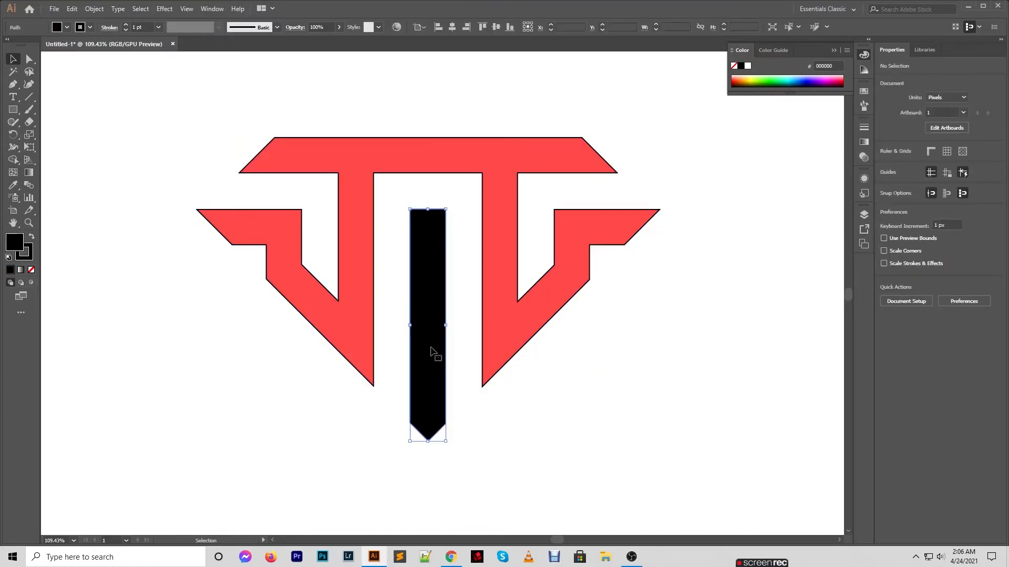
pyautogui.click(450, 558)
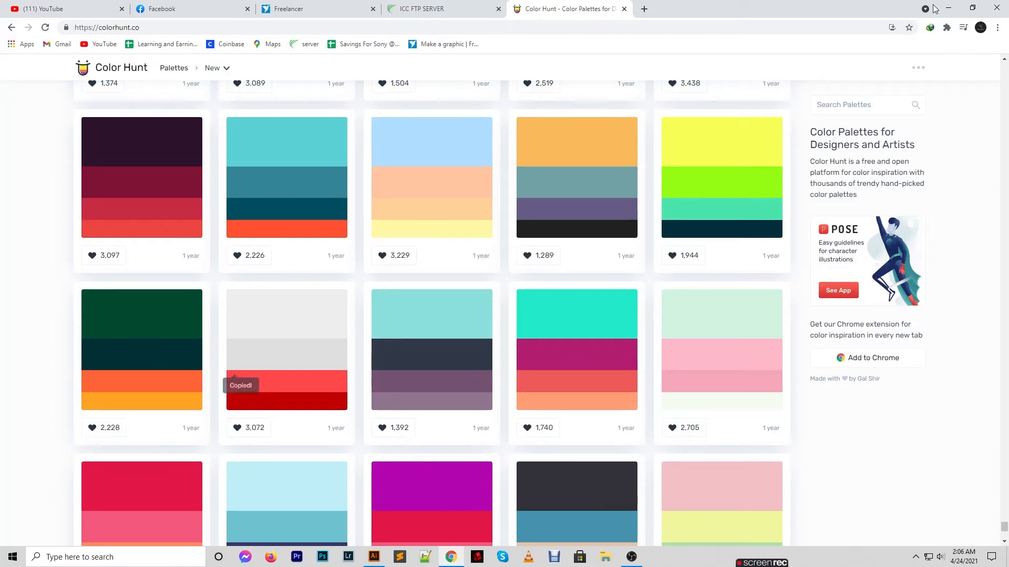
pyautogui.click(948, 8)
pyautogui.doubleClick(14, 242)
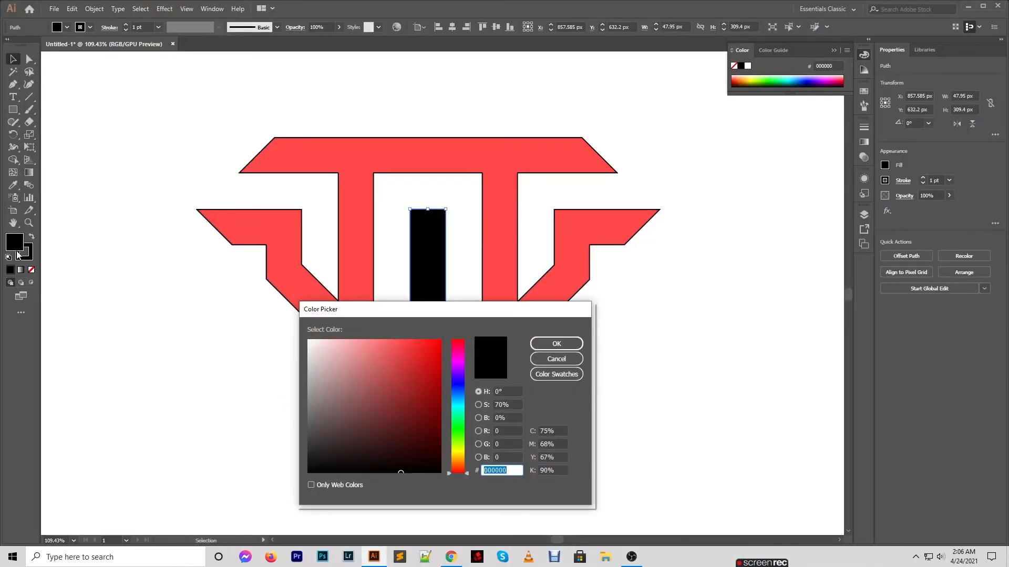
pyautogui.press('Return')
# - Remove the black stroke from both the red shape and the grey central bar, and deselect them
pyautogui.moveTo(198, 142); pyautogui.dragTo(564, 406)
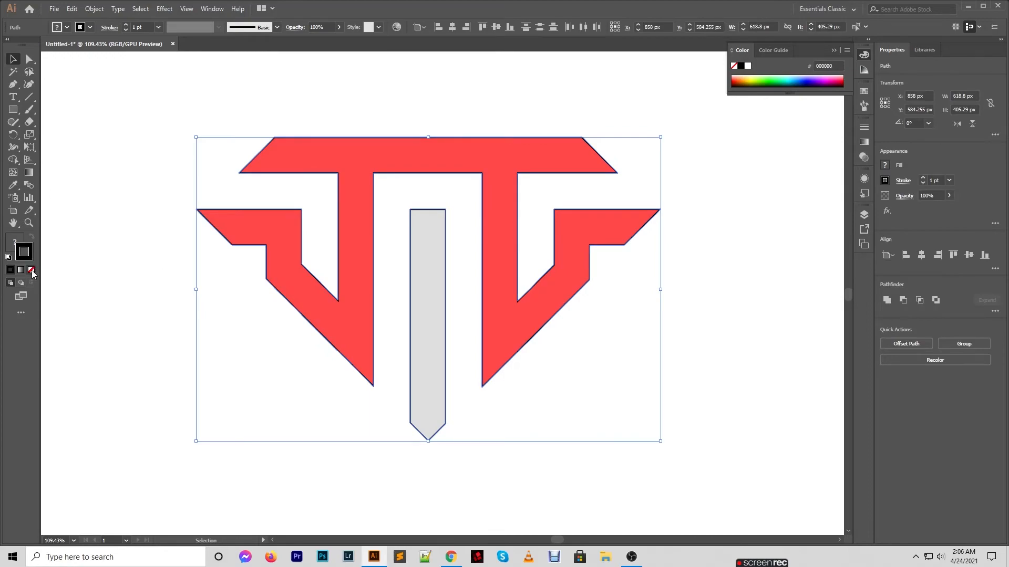
pyautogui.click(32, 270)
pyautogui.click(172, 102)
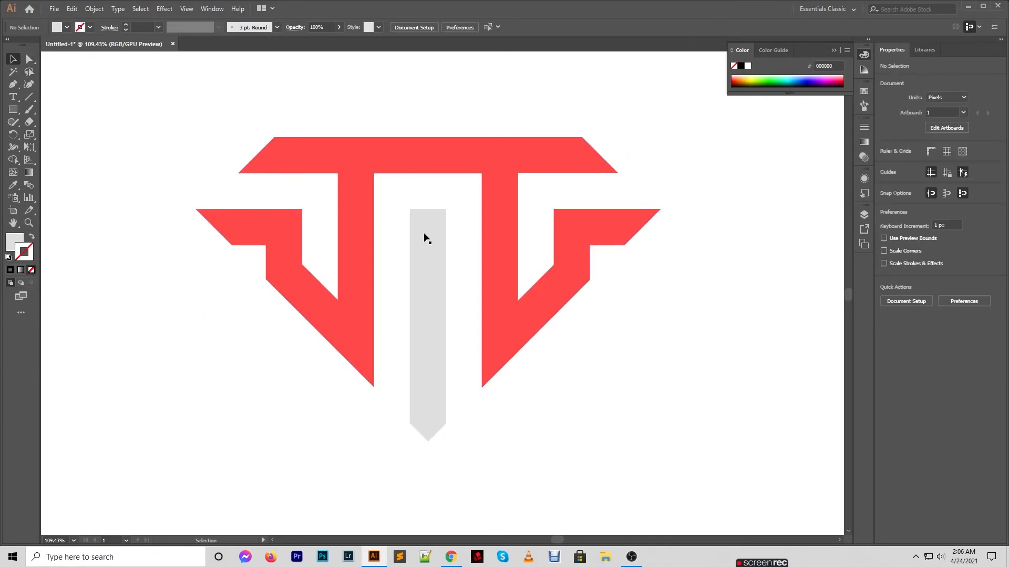
pyautogui.press('z')
pyautogui.moveTo(503, 394); pyautogui.dragTo(414, 354)
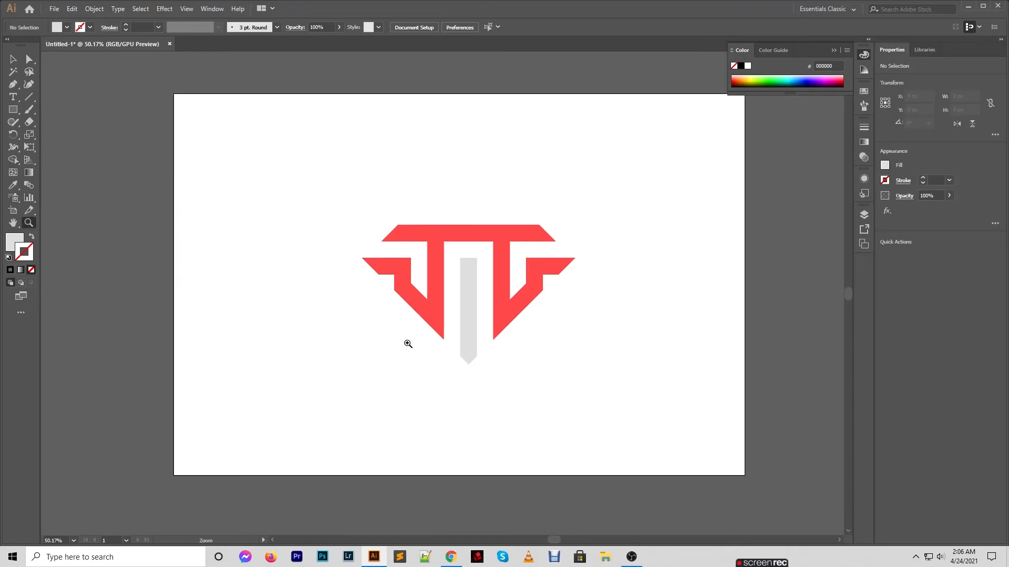